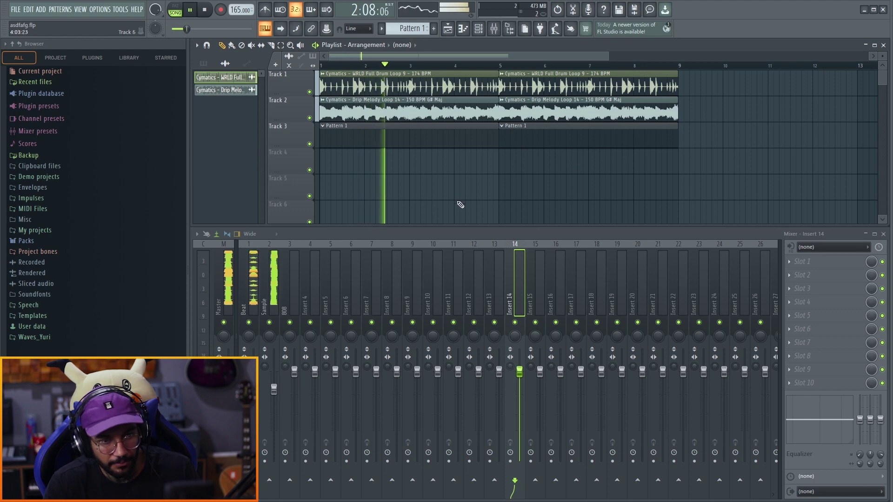
Step: Lower the Sample mixer track's volume to 72% (-6.7 dB) and stop the song playback
{"action": "left_click_drag", "start_coordinate": [274, 389], "coordinate": [274, 397]}
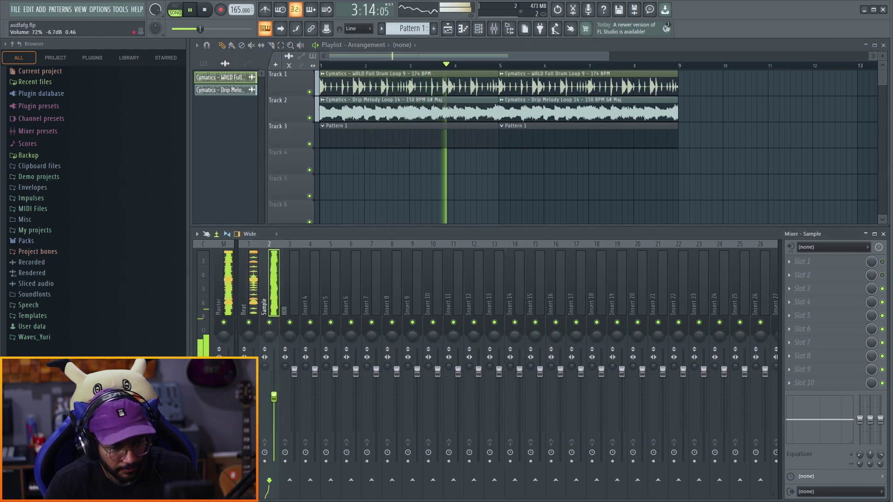
{"action": "left_click", "coordinate": [253, 283]}
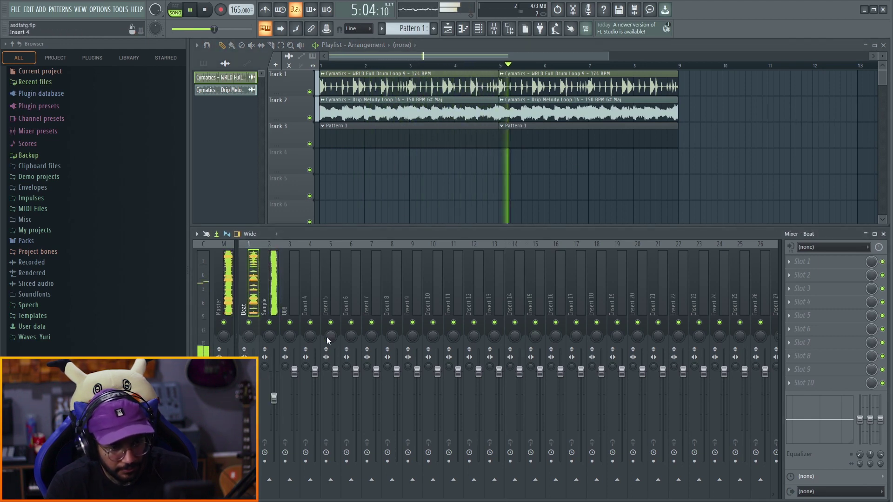
{"action": "key", "text": "space"}
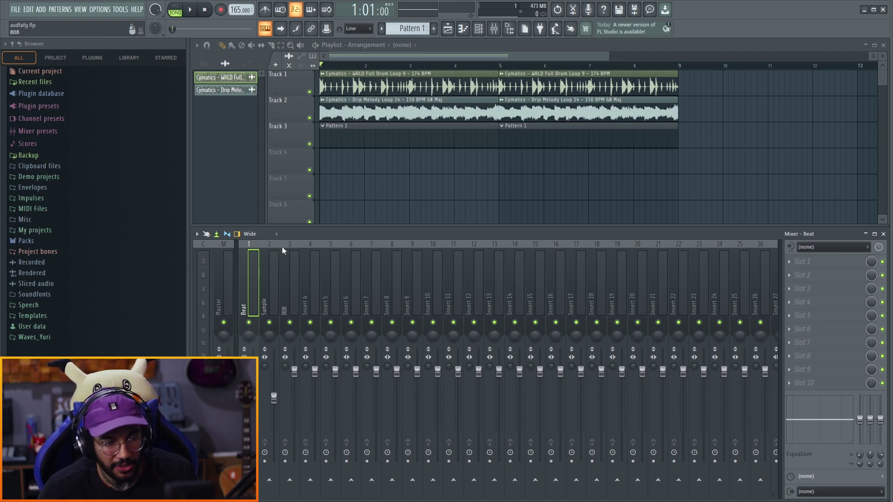
Step: Load Fruity Parametric EQ 2 into effect slot 1 of the Sample mixer track and place its window over the playlist
{"action": "left_click", "coordinate": [269, 288]}
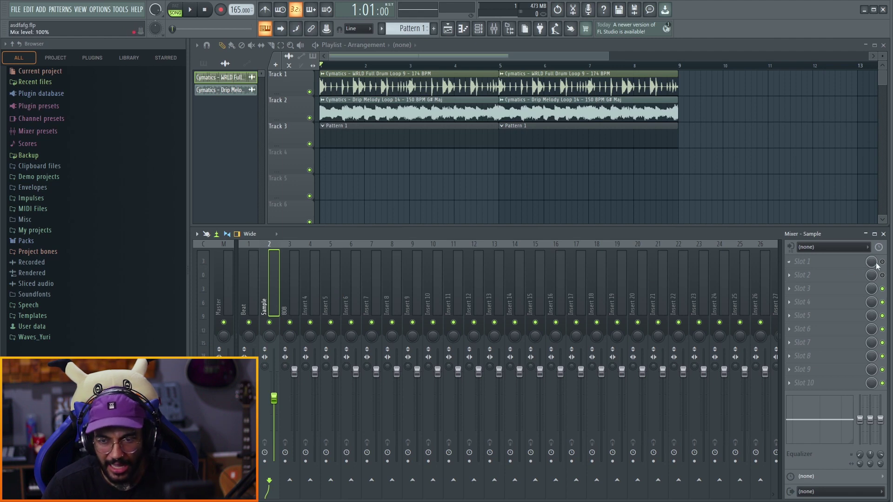
{"action": "left_click", "coordinate": [792, 264]}
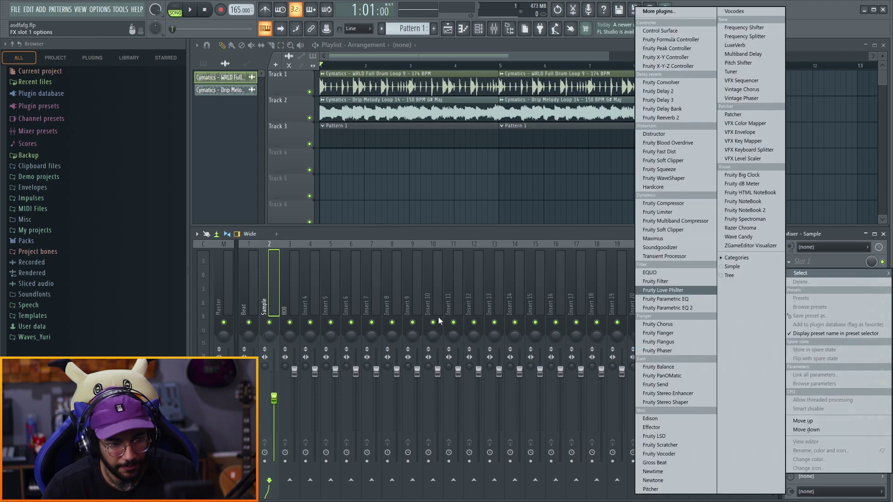
{"action": "left_click", "coordinate": [268, 286]}
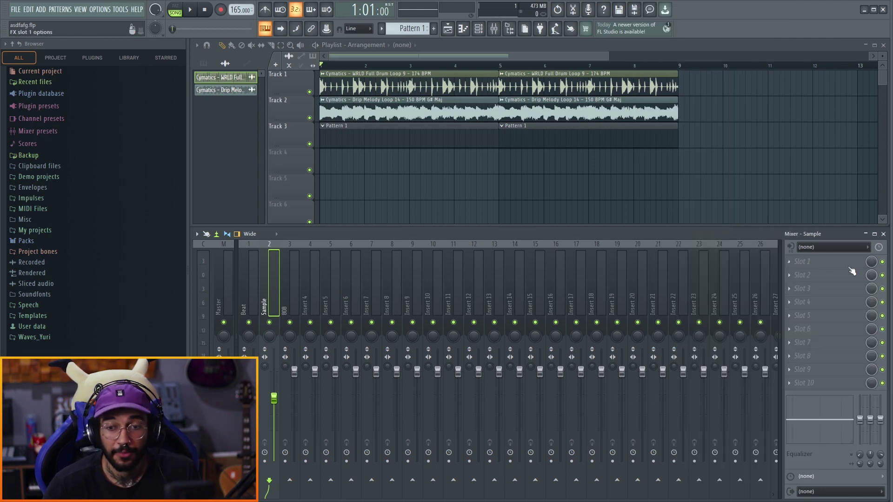
{"action": "left_click", "coordinate": [791, 263]}
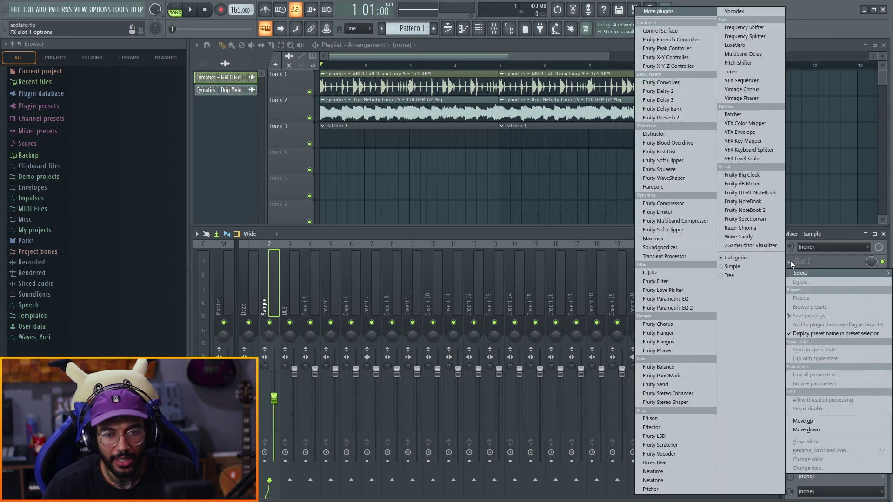
{"action": "left_click", "coordinate": [695, 307]}
{"action": "left_click_drag", "start_coordinate": [529, 291], "coordinate": [484, 77]}
Step: Cycle EQ band 7 through its filter types and set it to a low pass with the Gentle 8 slope
{"action": "left_click_drag", "start_coordinate": [539, 156], "coordinate": [524, 165]}
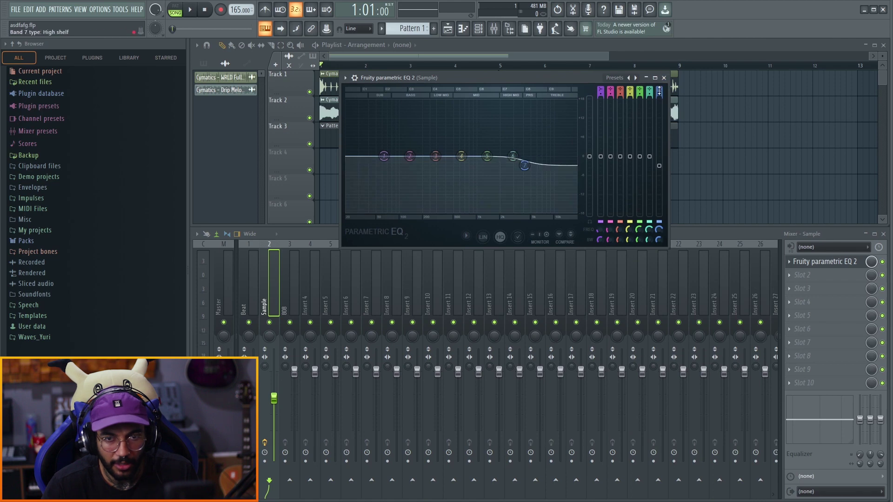
{"action": "scroll", "coordinate": [524, 166], "scroll_direction": "down", "scroll_amount": 2}
{"action": "scroll", "coordinate": [526, 164], "scroll_direction": "down", "scroll_amount": 4}
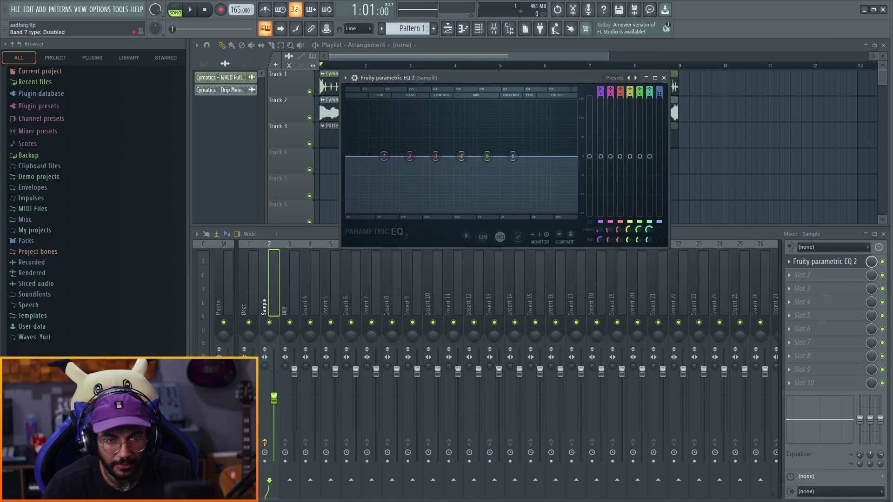
{"action": "left_click_drag", "start_coordinate": [531, 162], "coordinate": [545, 161]}
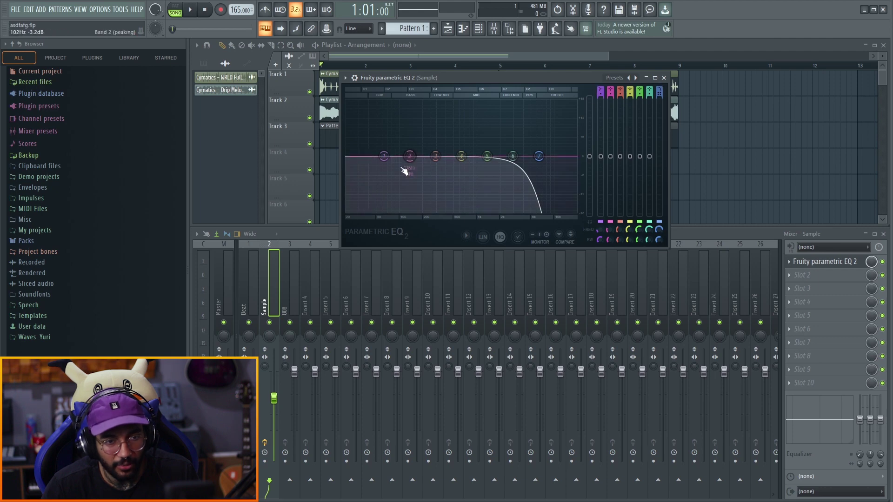
{"action": "scroll", "coordinate": [539, 156], "scroll_direction": "down", "scroll_amount": 2}
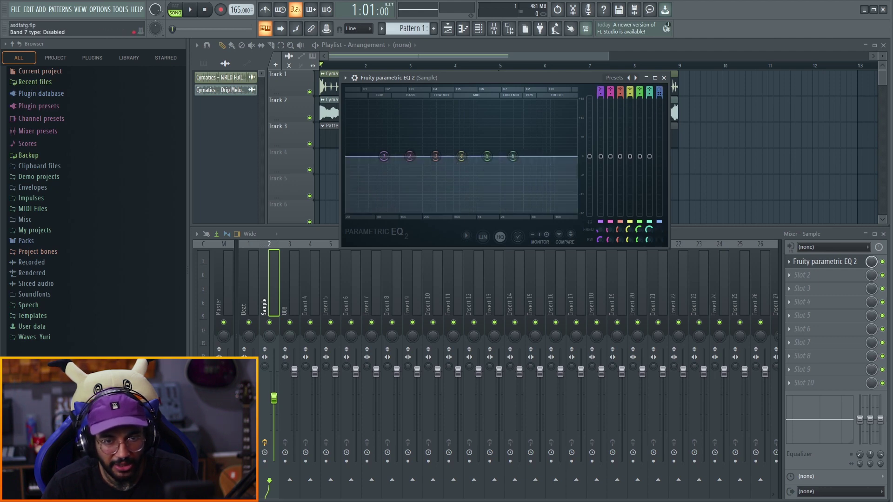
{"action": "scroll", "coordinate": [539, 159], "scroll_direction": "up", "scroll_amount": 6}
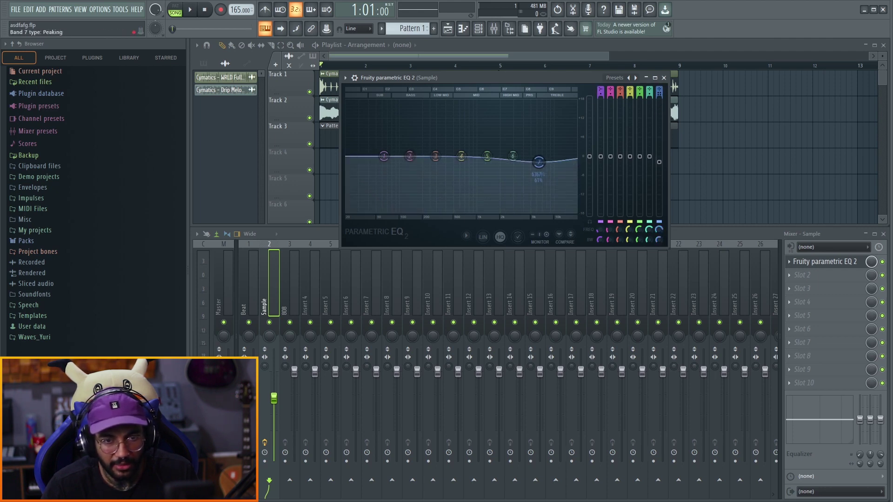
{"action": "scroll", "coordinate": [538, 162], "scroll_direction": "down", "scroll_amount": 1}
{"action": "left_click_drag", "start_coordinate": [538, 161], "coordinate": [518, 168]}
{"action": "scroll", "coordinate": [513, 144], "scroll_direction": "down", "scroll_amount": 1}
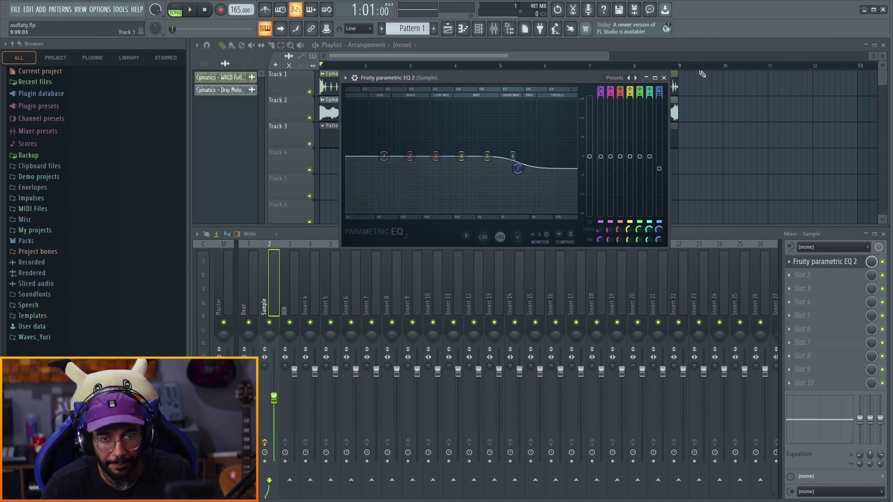
{"action": "scroll", "coordinate": [518, 168], "scroll_direction": "up", "scroll_amount": 3}
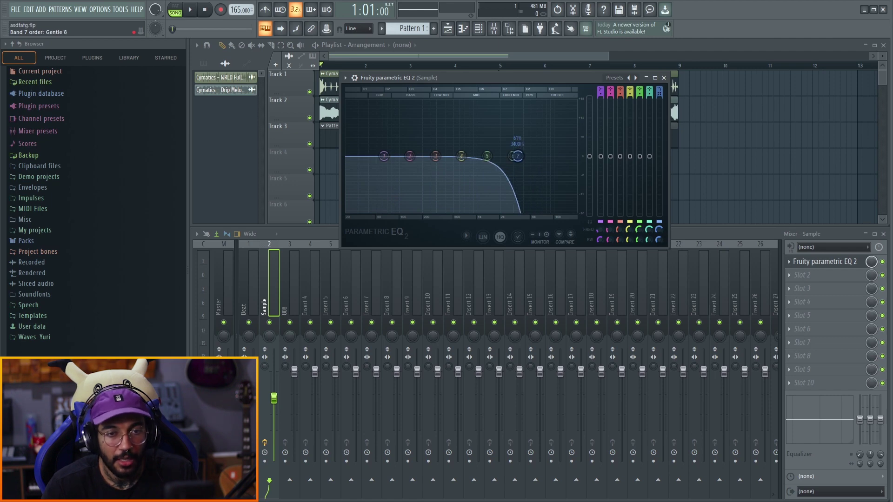
Step: Bring EQ band 7's low-pass cutoff down to about 280 Hz and play the song to hear only the low end
{"action": "left_click_drag", "start_coordinate": [518, 156], "coordinate": [433, 156]}
{"action": "key", "text": "space"}
{"action": "key", "text": "space"}
{"action": "key", "text": "space"}
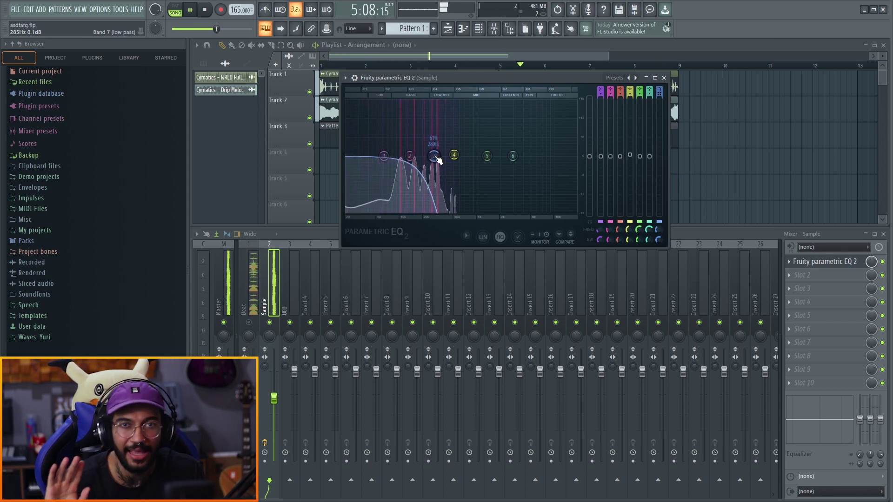
{"action": "key", "text": "space"}
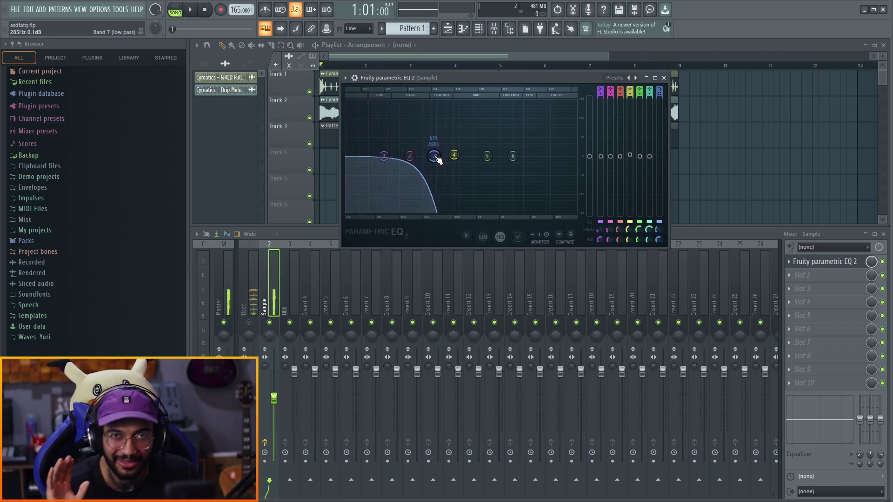
{"action": "key", "text": "space"}
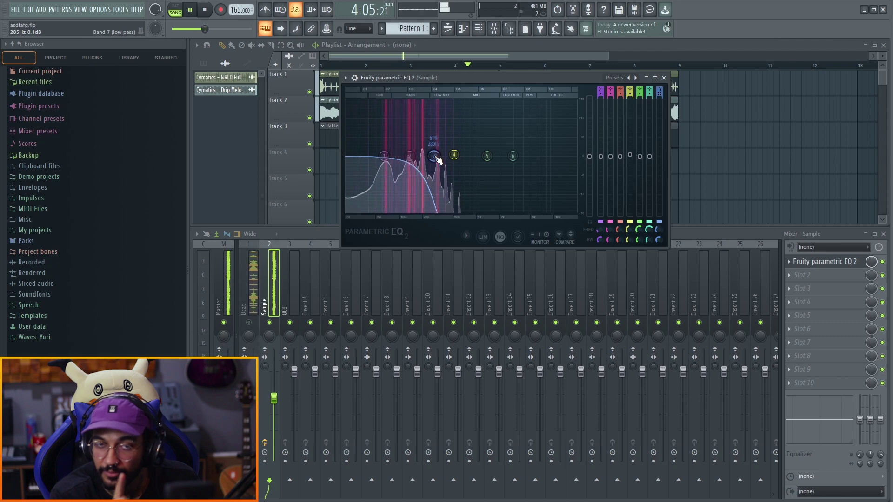
{"action": "key", "text": "space"}
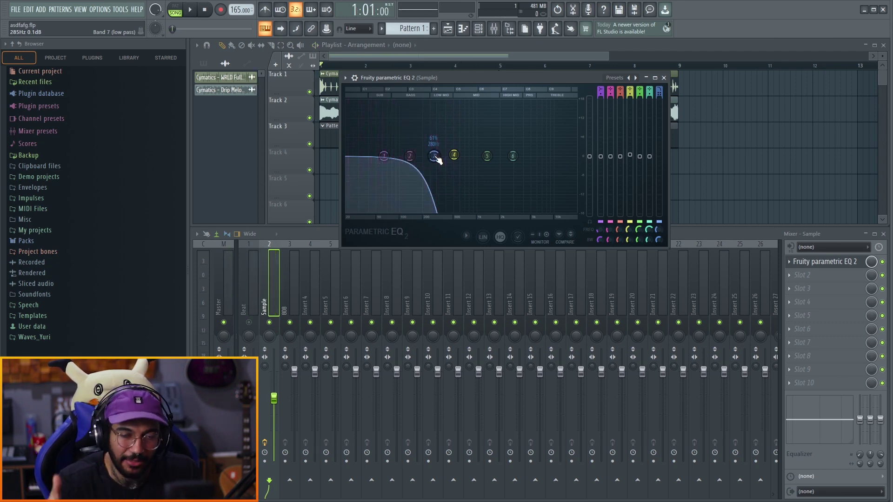
Step: Boost EQ band 2 by about 5 dB in the bass range and fine-tune the low-pass cutoff during playback
{"action": "left_click_drag", "start_coordinate": [435, 158], "coordinate": [392, 139]}
{"action": "key", "text": "space"}
{"action": "key", "text": "space"}
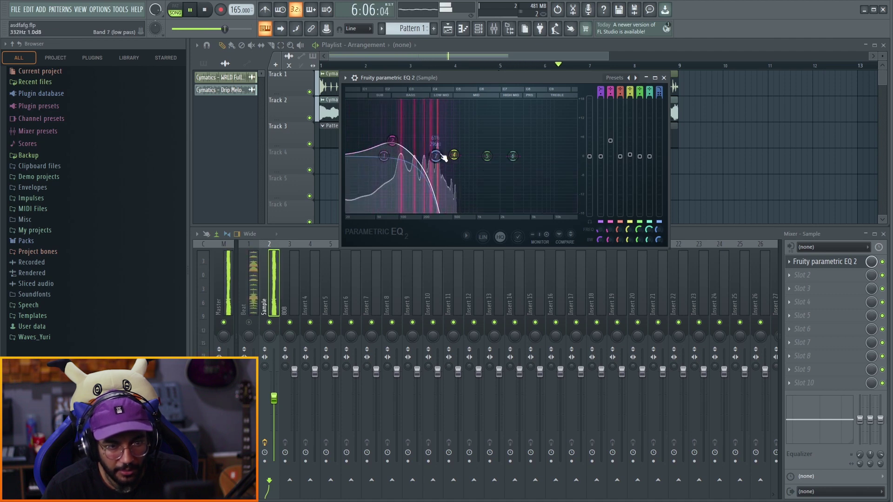
{"action": "key", "text": "space"}
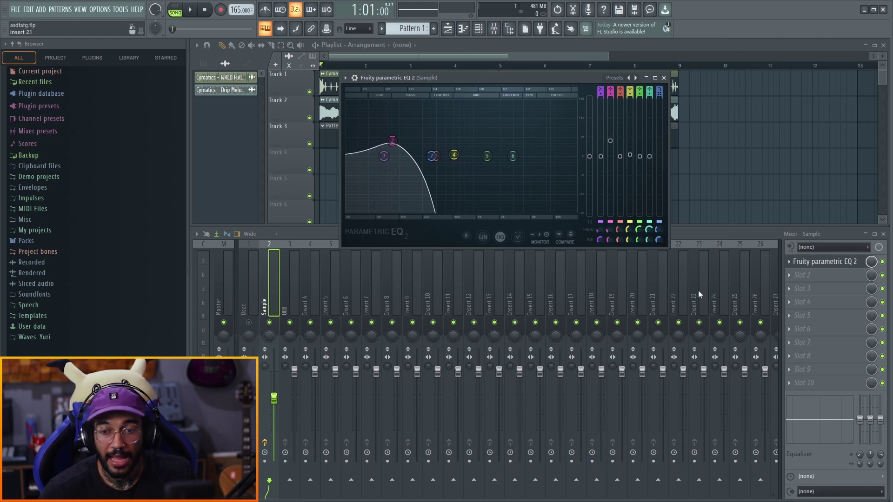
Step: Search the effect plugins for "tu" and load GTune into effect slot 2 of the Sample mixer track
{"action": "left_click", "coordinate": [791, 277]}
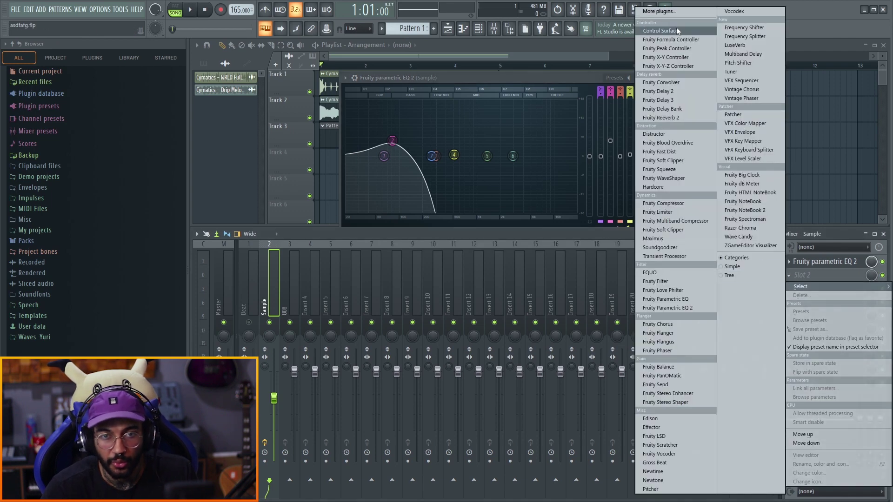
{"action": "left_click", "coordinate": [671, 11]}
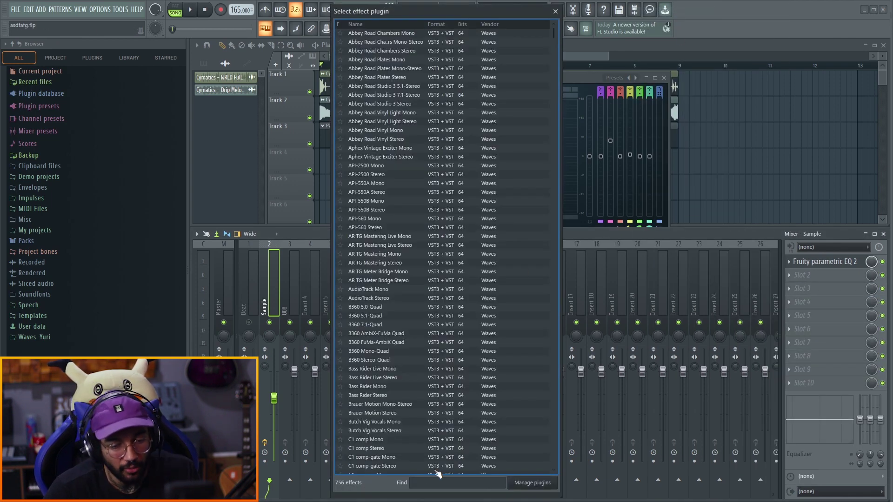
{"action": "type", "text": "t"}
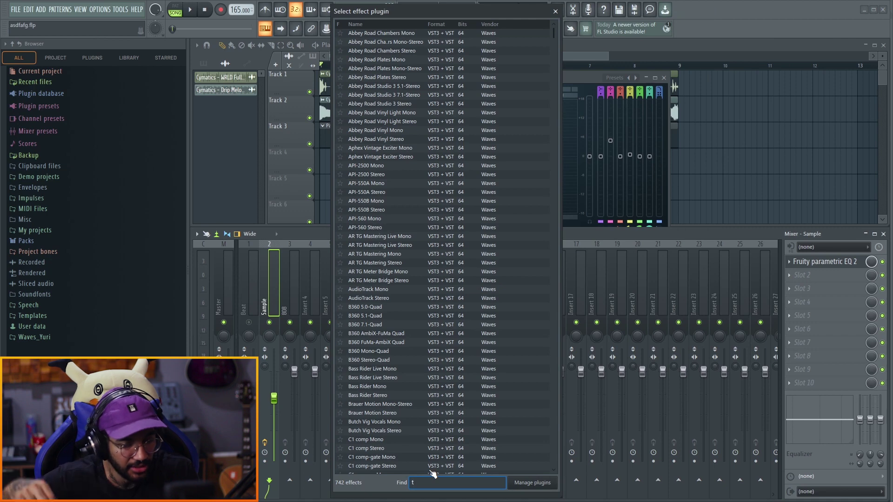
{"action": "type", "text": "u"}
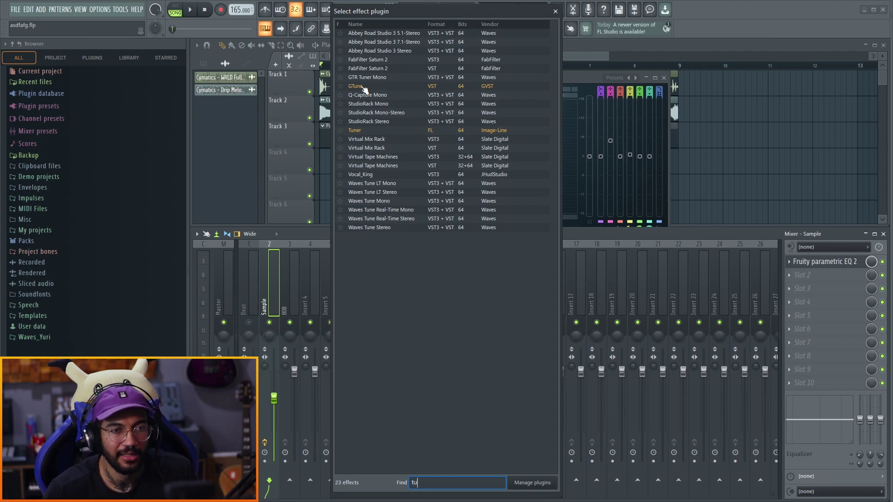
{"action": "left_click", "coordinate": [365, 87]}
{"action": "double_click", "coordinate": [365, 87]}
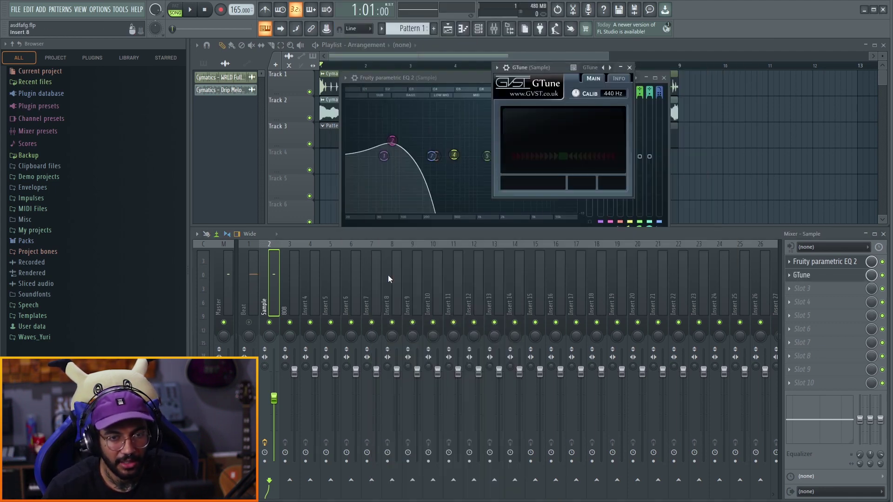
Step: Place the GTune window beside the EQ and play the filtered sample to read its bass notes
{"action": "left_click_drag", "start_coordinate": [573, 69], "coordinate": [731, 73]}
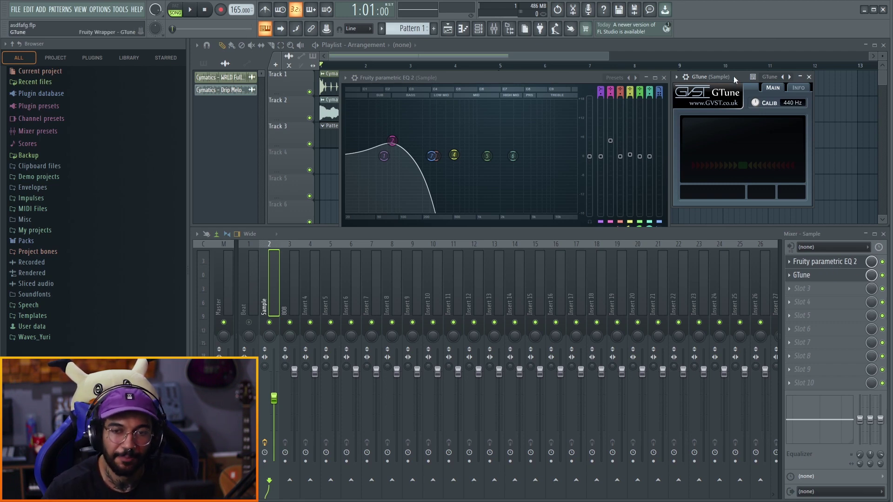
{"action": "key", "text": "space"}
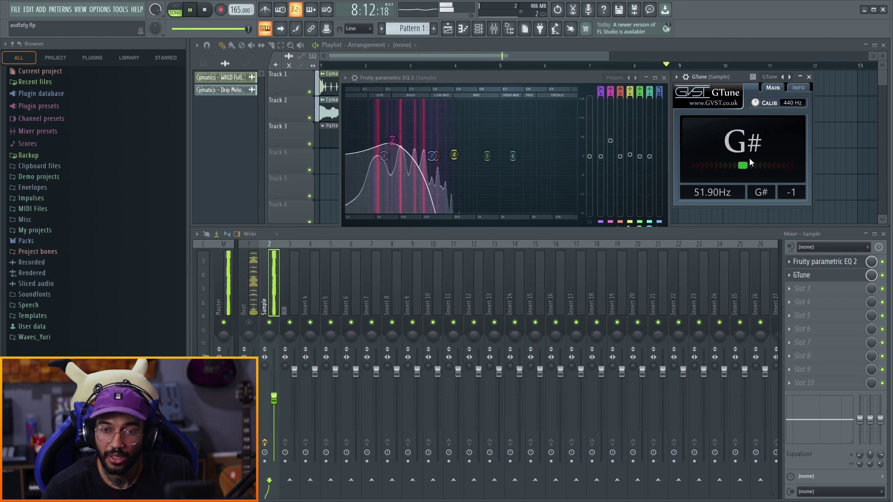
{"action": "key", "text": "space"}
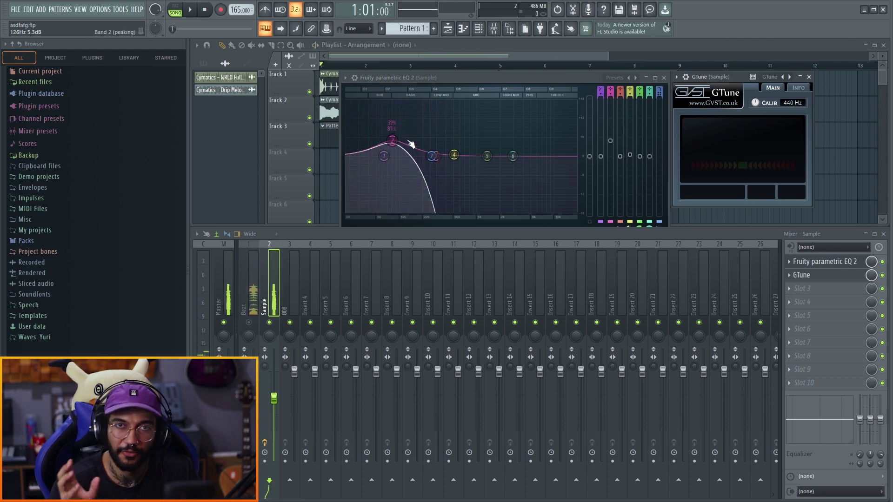
Step: Move the EQ window aside, open the Kontakt 5 channel's piano roll and position it so the tuner remains in view
{"action": "left_click_drag", "start_coordinate": [502, 79], "coordinate": [595, 181]}
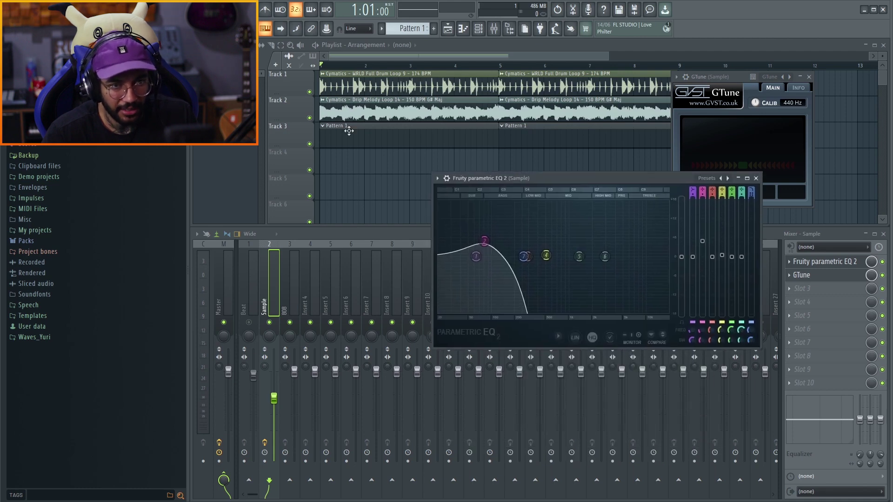
{"action": "left_click", "coordinate": [482, 30]}
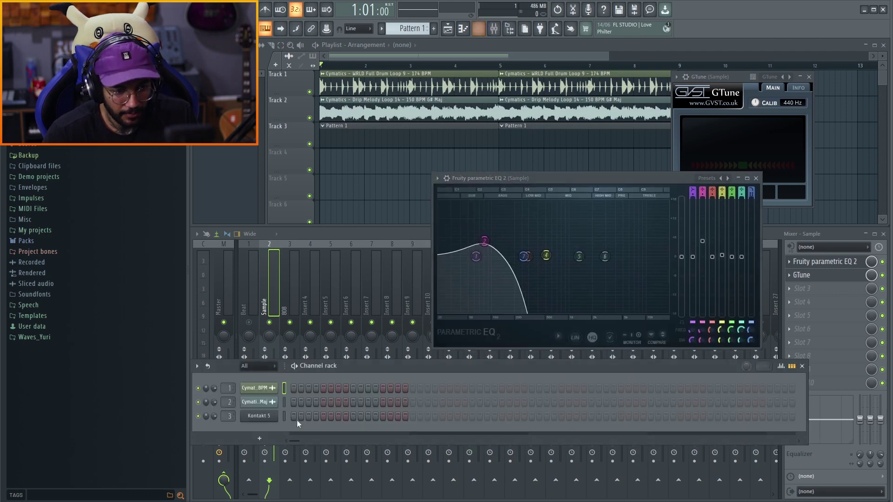
{"action": "right_click", "coordinate": [272, 416]}
{"action": "left_click", "coordinate": [307, 372]}
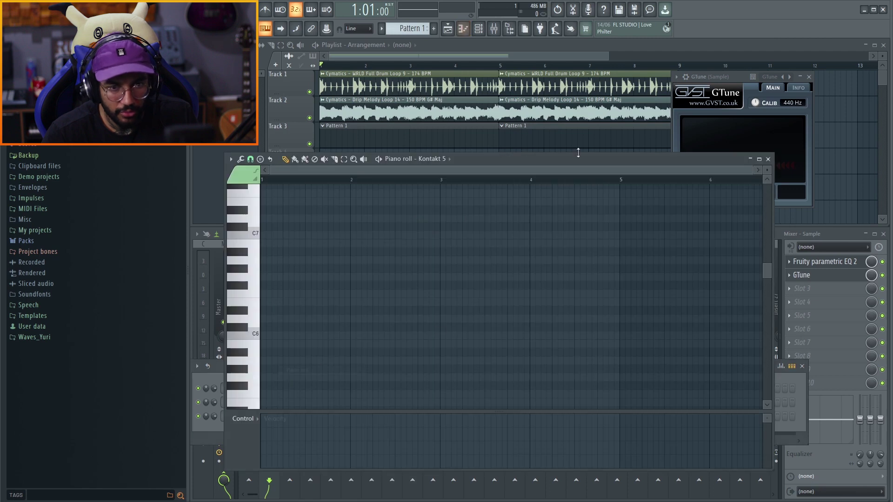
{"action": "left_click_drag", "start_coordinate": [539, 162], "coordinate": [616, 204]}
Step: Place a G#4 note about one and a half bars long at the start of the Kontakt 5 pattern, checking it against playback
{"action": "key", "text": "space"}
{"action": "key", "text": "space"}
{"action": "left_click_drag", "start_coordinate": [342, 328], "coordinate": [344, 418]}
{"action": "scroll", "coordinate": [342, 419], "scroll_direction": "down", "scroll_amount": 3}
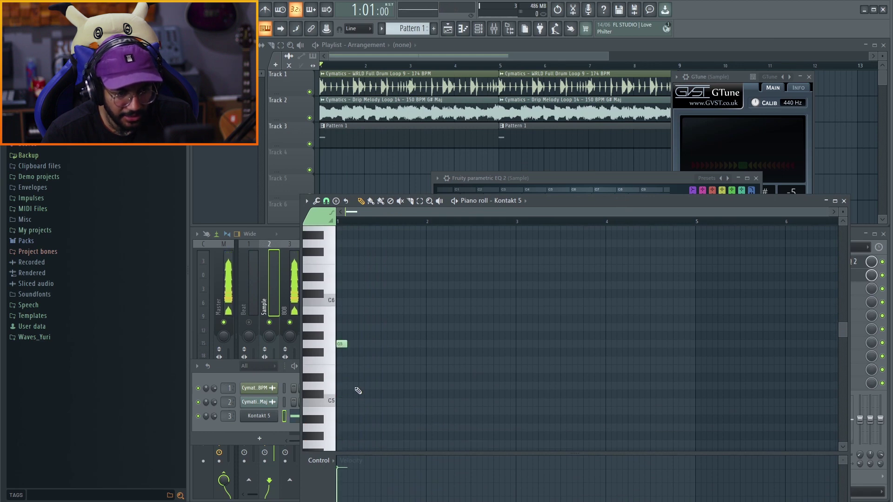
{"action": "left_click_drag", "start_coordinate": [346, 335], "coordinate": [488, 399]}
{"action": "key", "text": "space"}
{"action": "key", "text": "space"}
Step: Add a second note of one and a half bars directly after the G#4, move it to F5 and check it during playback
{"action": "left_click", "coordinate": [488, 420]}
{"action": "key", "text": "space"}
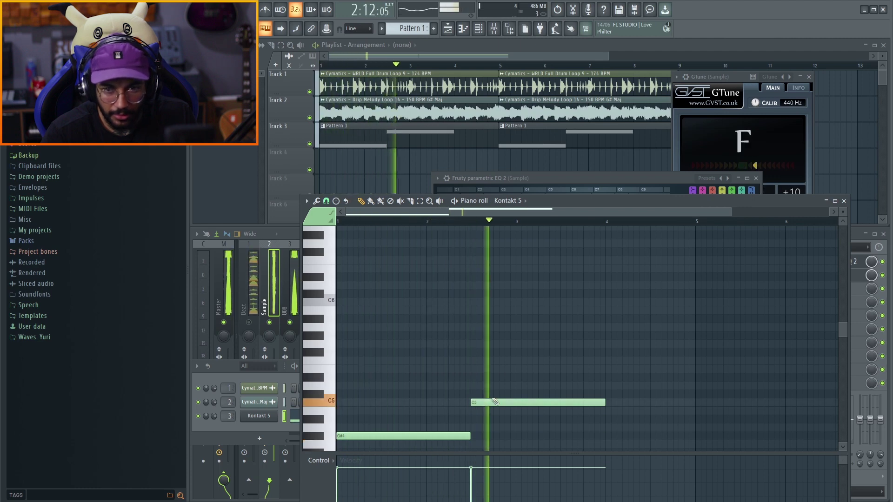
{"action": "key", "text": "space"}
{"action": "left_click_drag", "start_coordinate": [484, 402], "coordinate": [483, 358]}
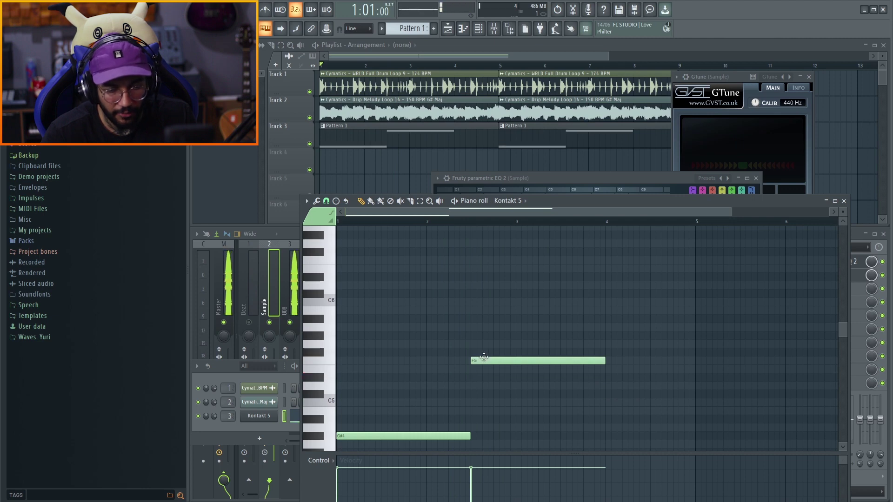
{"action": "key", "text": "space"}
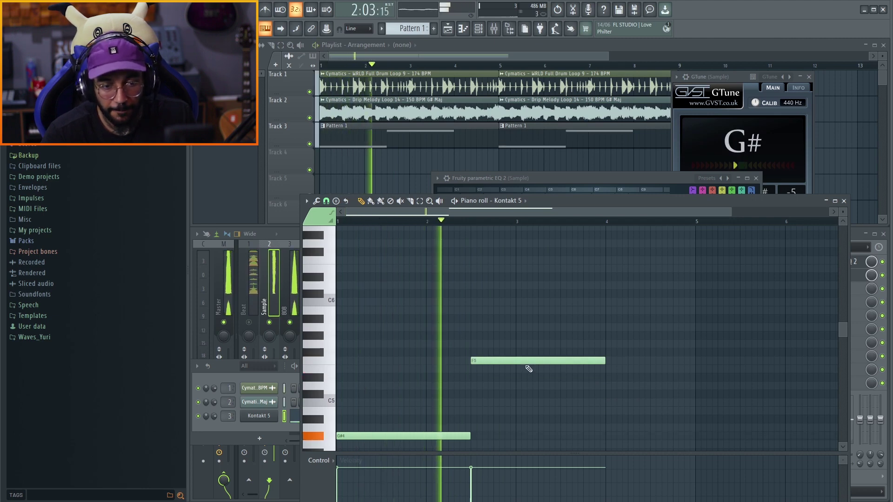
Step: Shorten the F5 note to half a bar, then add a C5 note about one and a half bars long from bar 3, checking it against playback
{"action": "key", "text": "space"}
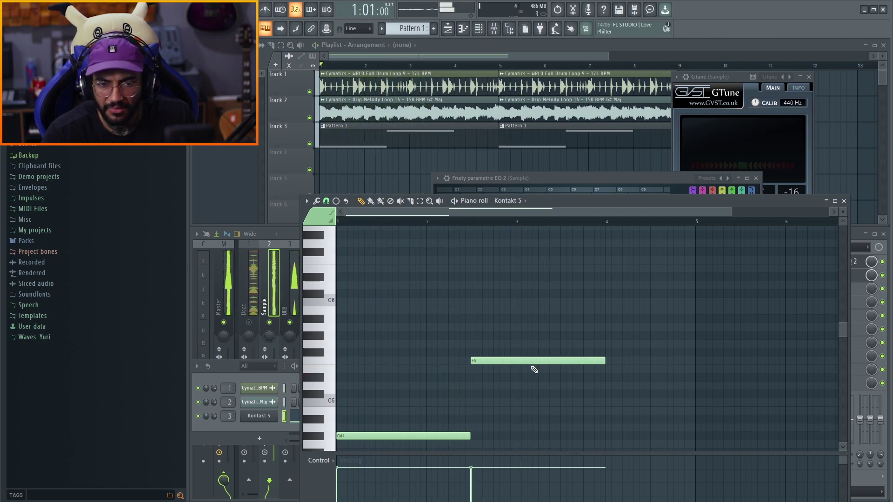
{"action": "left_click_drag", "start_coordinate": [603, 361], "coordinate": [515, 361]}
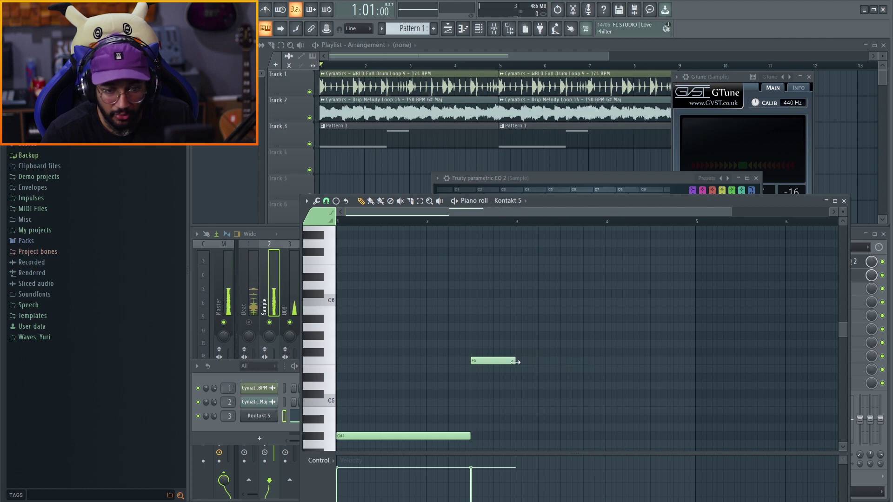
{"action": "double_click", "coordinate": [521, 385]}
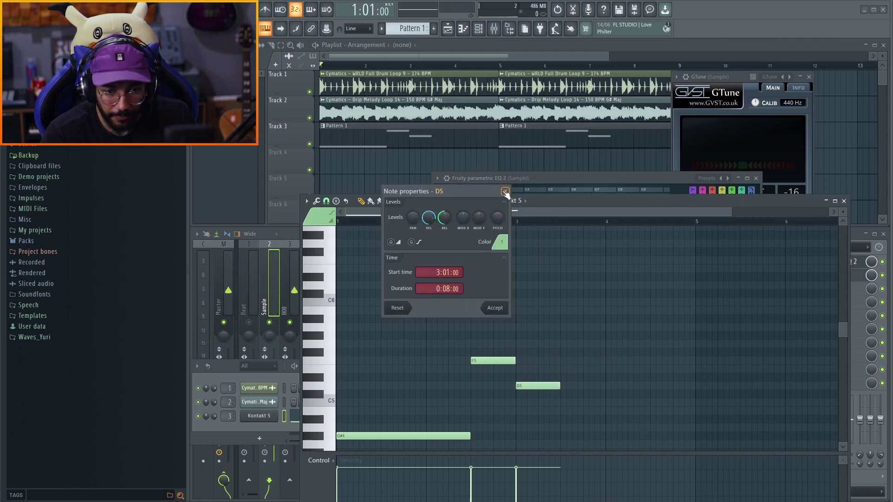
{"action": "left_click", "coordinate": [505, 191]}
{"action": "left_click_drag", "start_coordinate": [523, 386], "coordinate": [649, 413]}
{"action": "key", "text": "space"}
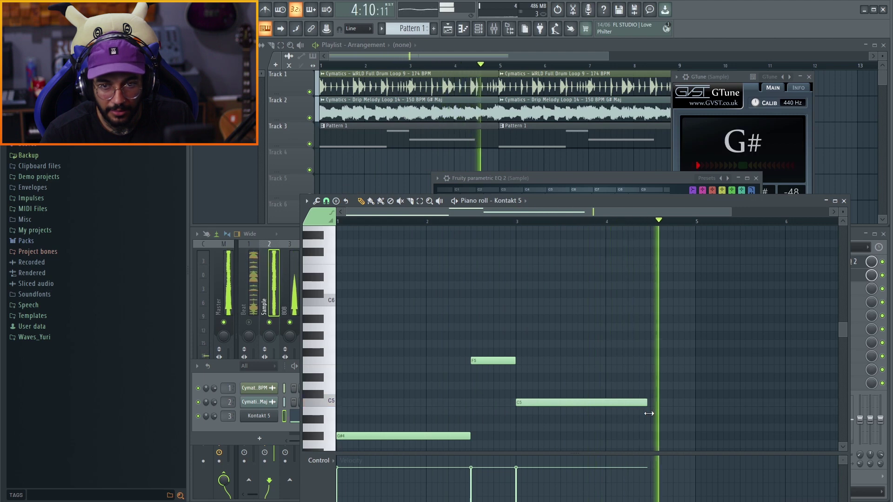
{"action": "key", "text": "space"}
Step: Add a half-bar G# note directly after the C5 note, raise it an octave to G#5 and play the pattern back
{"action": "left_click", "coordinate": [660, 437]}
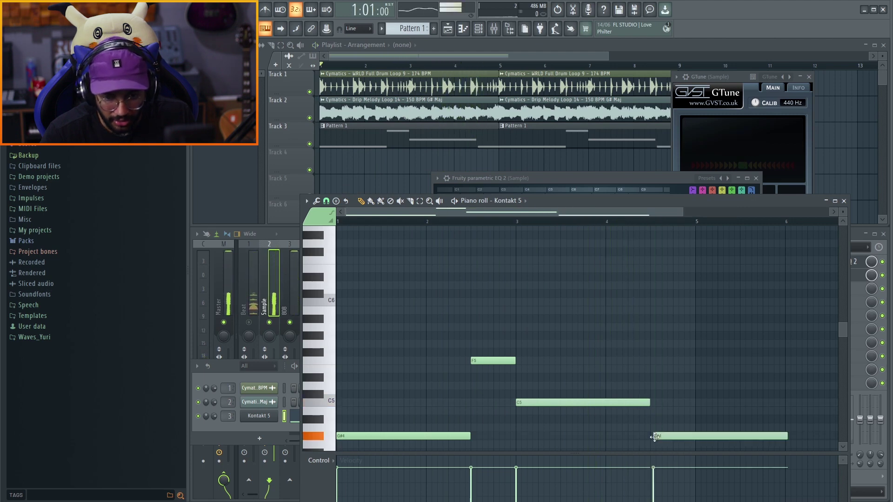
{"action": "left_click_drag", "start_coordinate": [689, 436], "coordinate": [691, 437]}
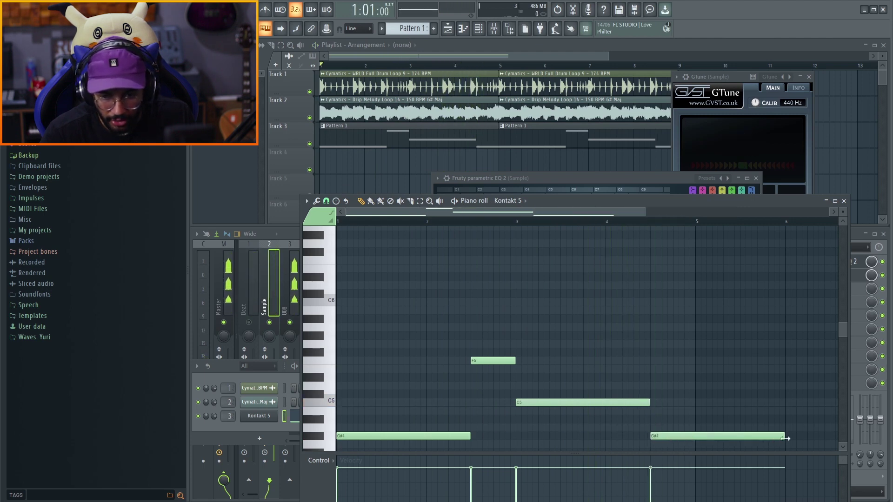
{"action": "left_click_drag", "start_coordinate": [782, 436], "coordinate": [670, 446]}
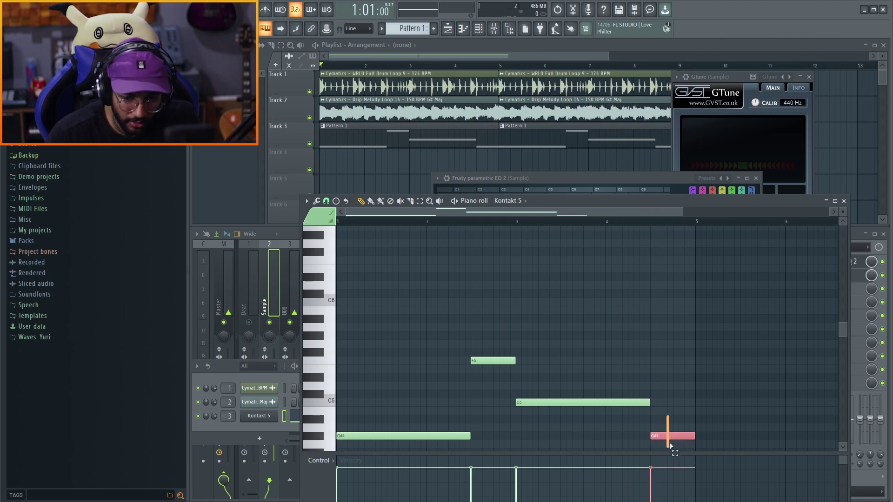
{"action": "key", "text": "shift+Up"}
{"action": "key", "text": "shift+Down"}
{"action": "key", "text": "ctrl+Up"}
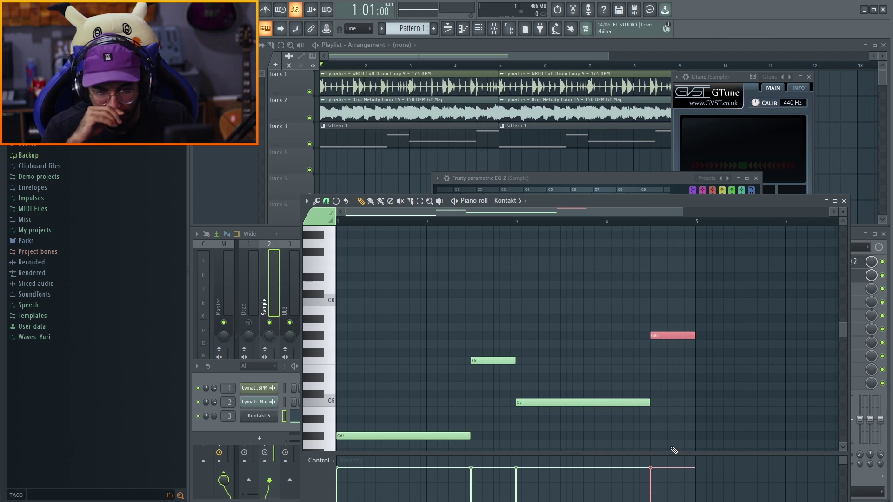
{"action": "key", "text": "space"}
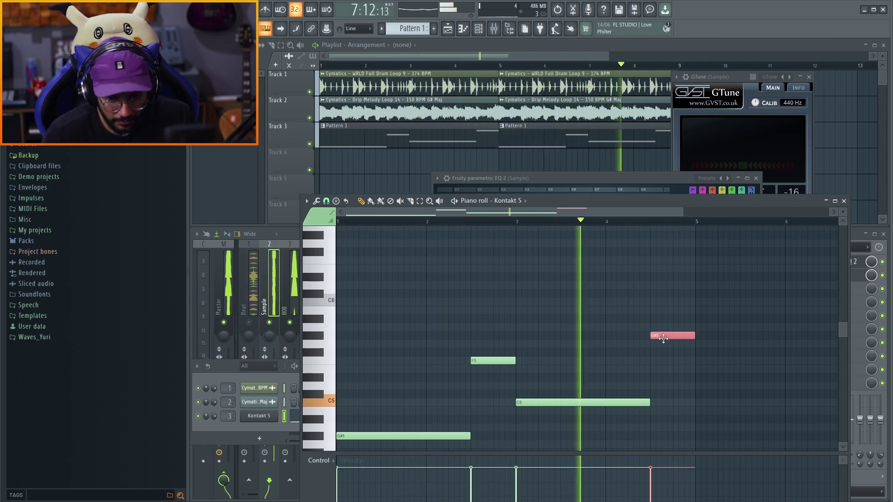
{"action": "key", "text": "space"}
Step: Bypass Fruity Parametric EQ 2 and GTune on the Sample mixer track and unmute the Beat track
{"action": "left_click", "coordinate": [843, 201]}
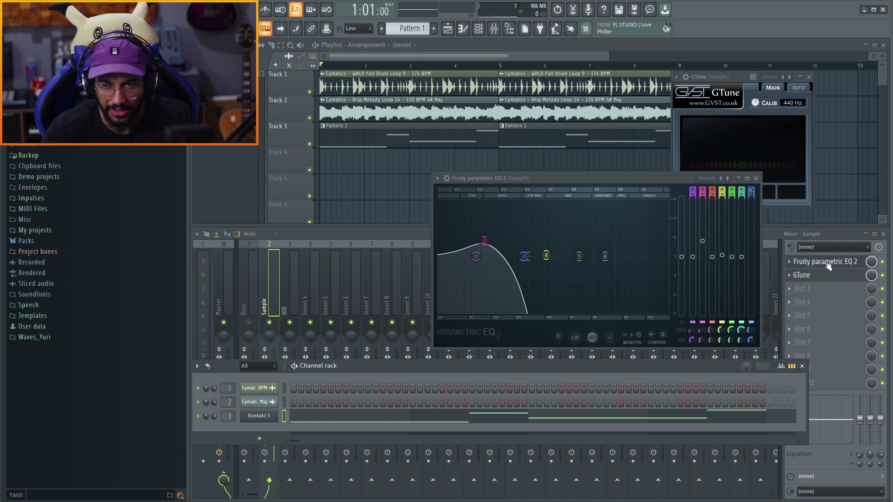
{"action": "left_click", "coordinate": [882, 262]}
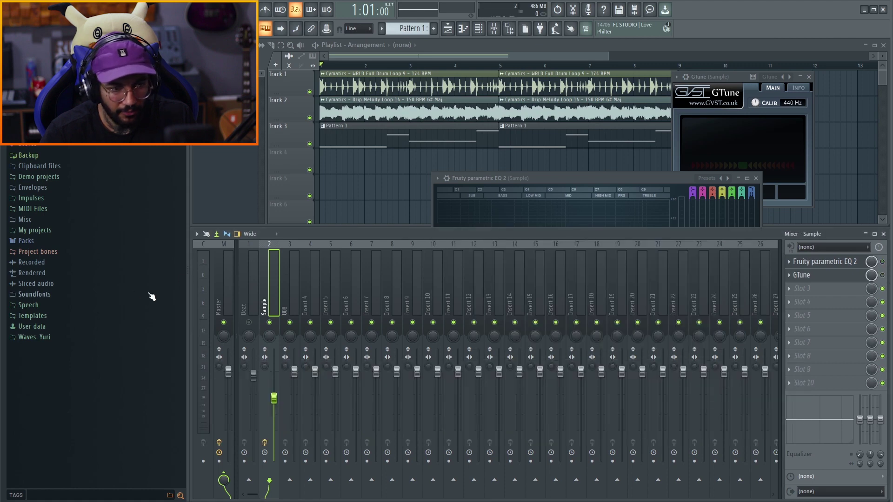
{"action": "right_click", "coordinate": [270, 322]}
{"action": "right_click", "coordinate": [270, 323]}
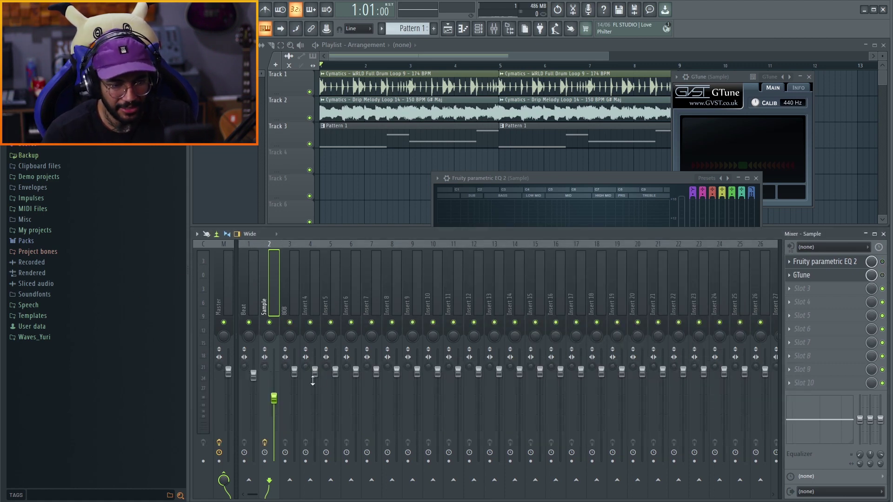
Step: Play the full arrangement, raising the 808 track's level slightly and lowering the Beat track's level slightly
{"action": "key", "text": "space"}
{"action": "left_click", "coordinate": [295, 370]}
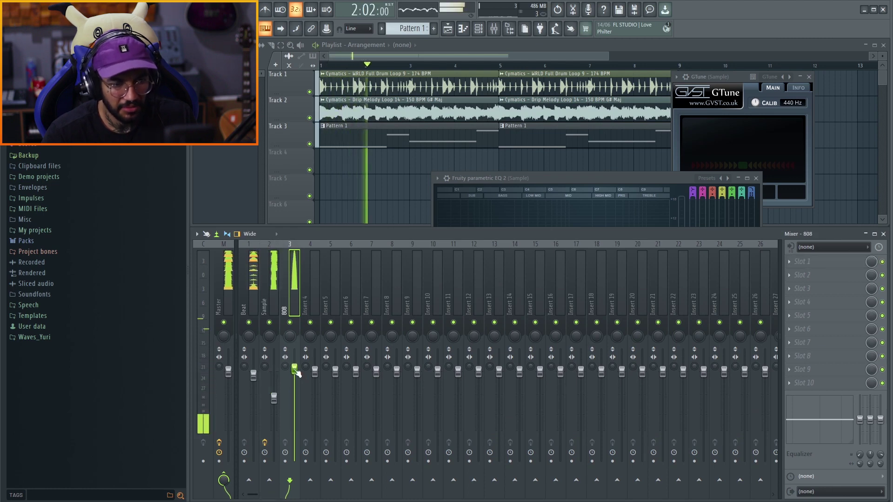
{"action": "left_click_drag", "start_coordinate": [253, 374], "coordinate": [254, 378]}
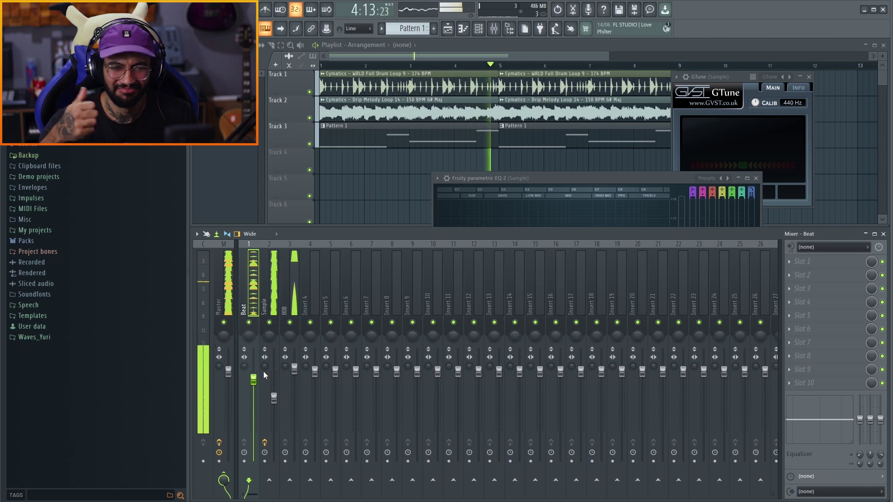
{"action": "key", "text": "space"}
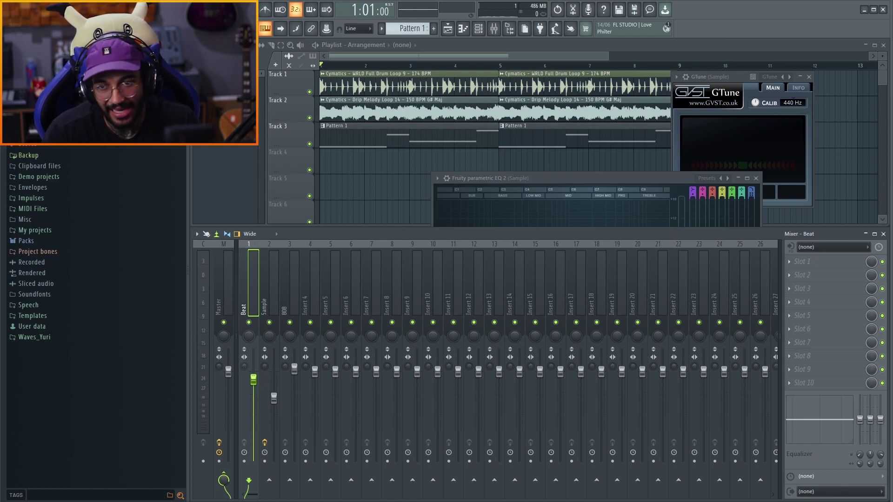
Step: Close the GTune, Fruity Parametric EQ 2 and mixer windows
{"action": "left_click", "coordinate": [810, 78]}
{"action": "left_click", "coordinate": [756, 178]}
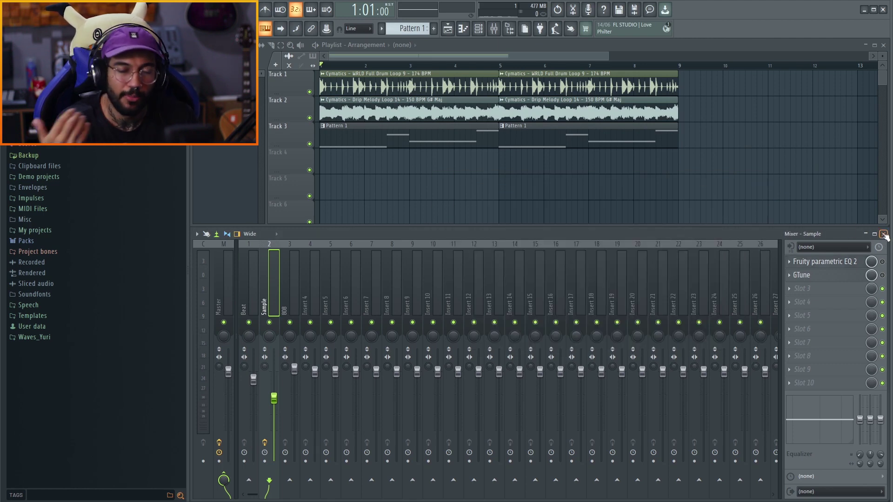
{"action": "left_click", "coordinate": [883, 233]}
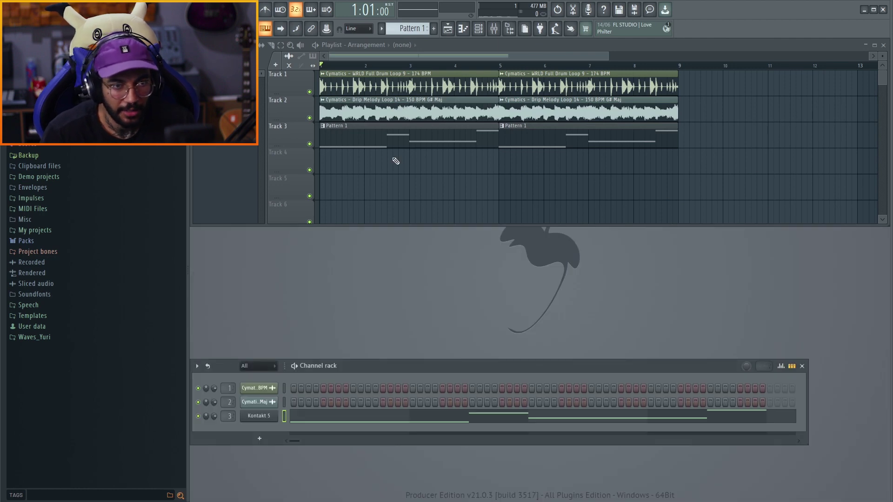
Step: Open Pattern 1 in the piano roll and set scale highlighting to Major (Ionian) with G# as the root note
{"action": "double_click", "coordinate": [379, 131]}
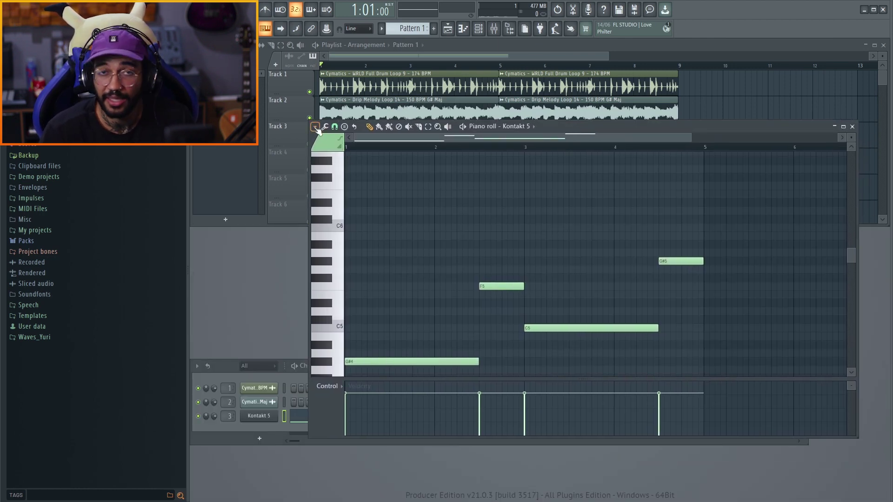
{"action": "left_click", "coordinate": [314, 127]}
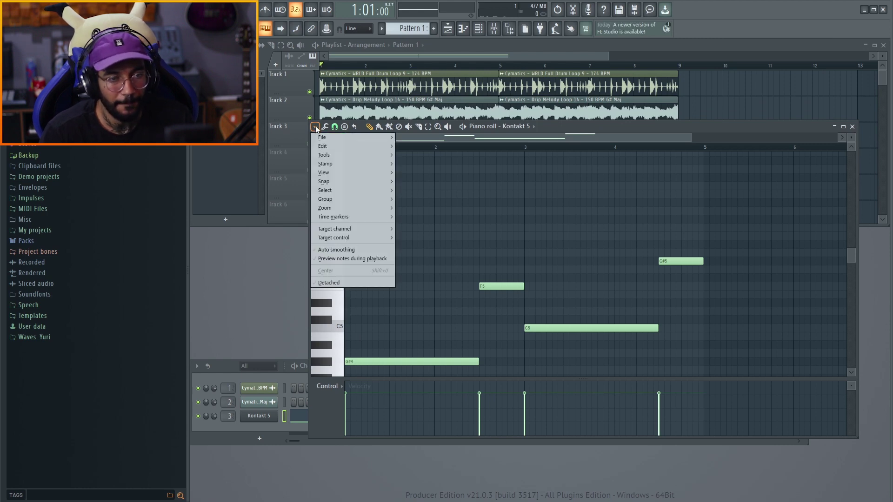
{"action": "mouse_move", "coordinate": [330, 172]}
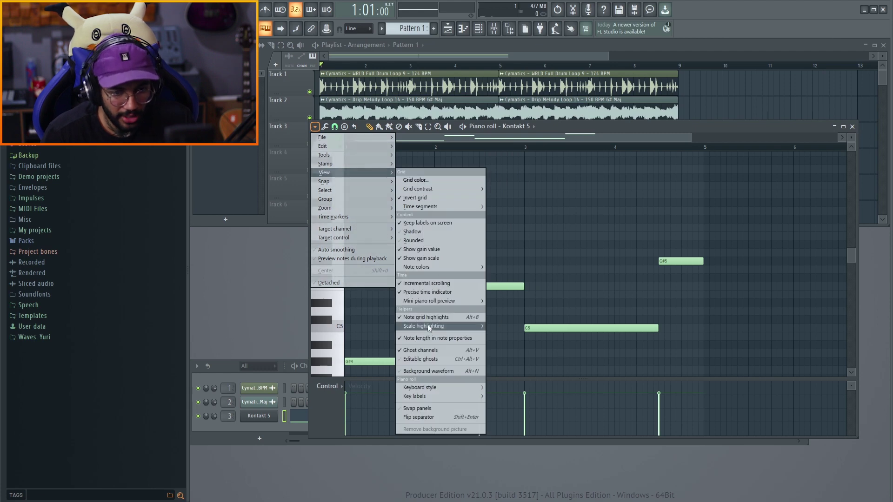
{"action": "mouse_move", "coordinate": [432, 328]}
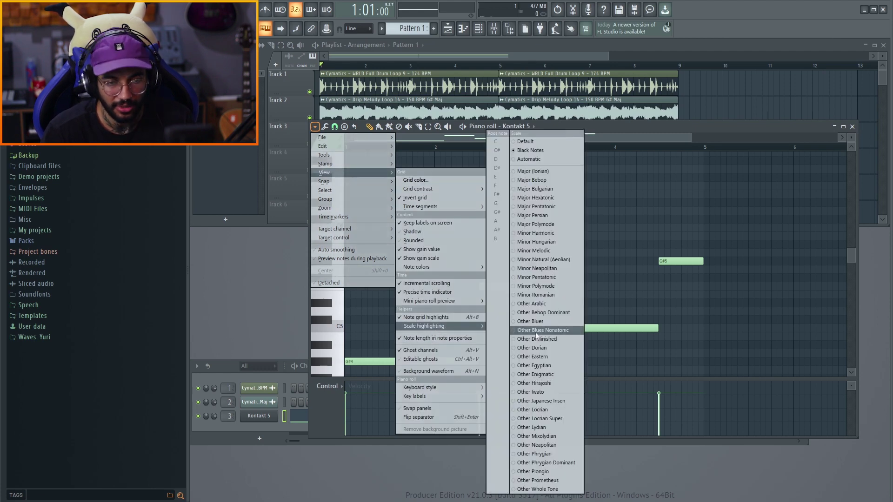
{"action": "left_click", "coordinate": [547, 171]}
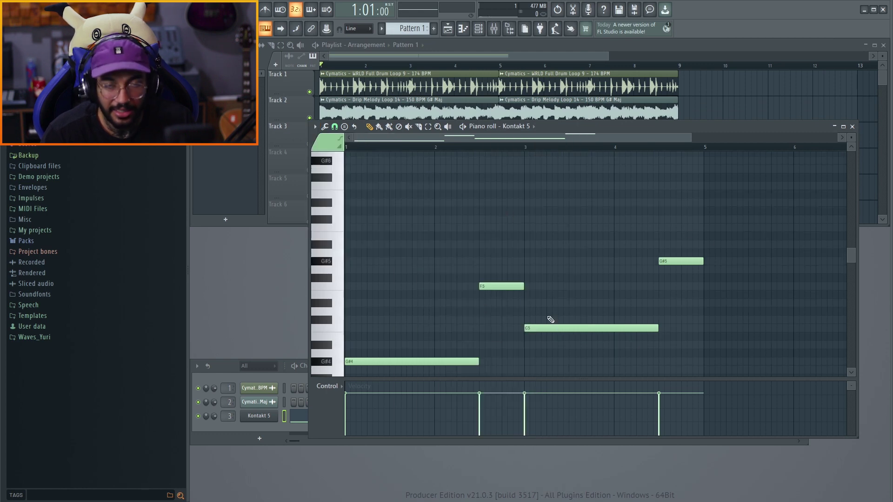
Step: Replace the long G#4 note with three G#4 notes of six steps each, put a short F5 before the existing F5, and play it back
{"action": "scroll", "coordinate": [418, 301], "scroll_direction": "down", "scroll_amount": 1}
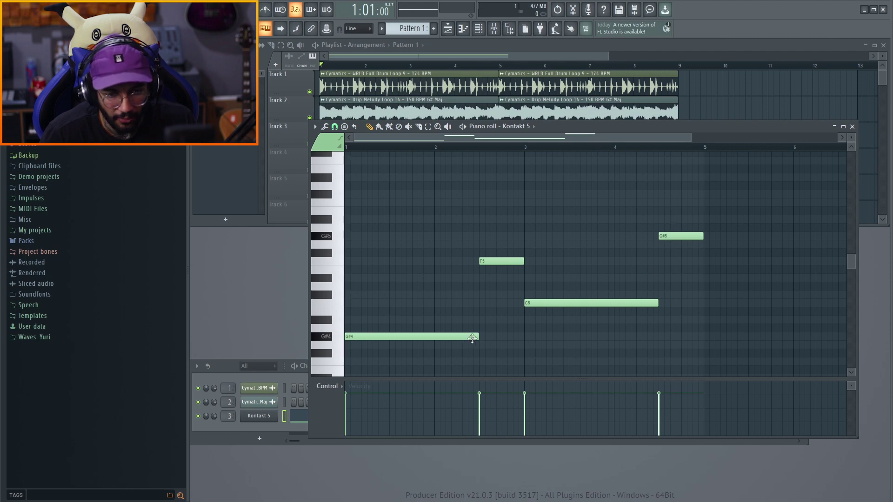
{"action": "key", "text": "ctrl+z"}
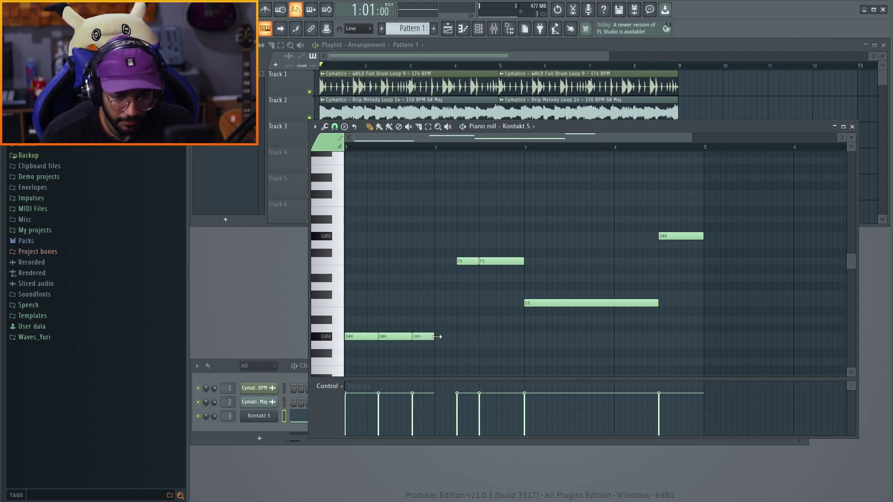
{"action": "key", "text": "space"}
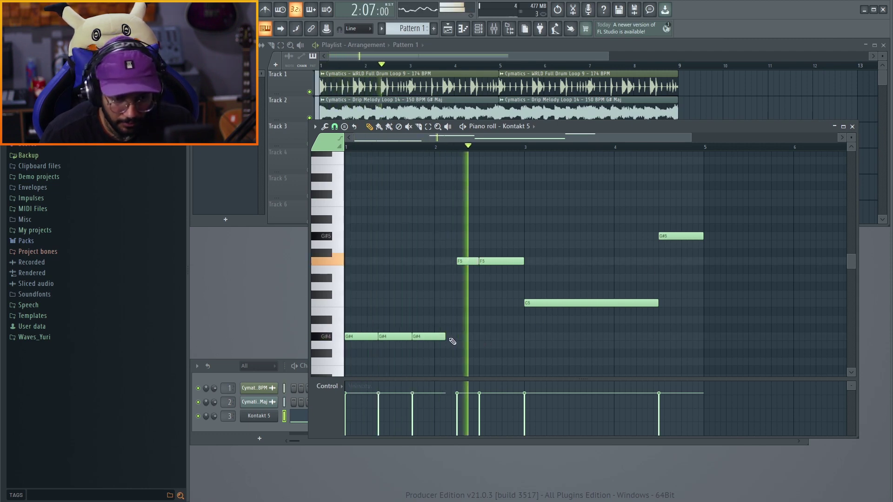
{"action": "key", "text": "space"}
Step: Delete the short F5 note and lead into the half-bar F5 with short A#5, G#4 and C5 notes in bar 2
{"action": "left_click", "coordinate": [452, 337]}
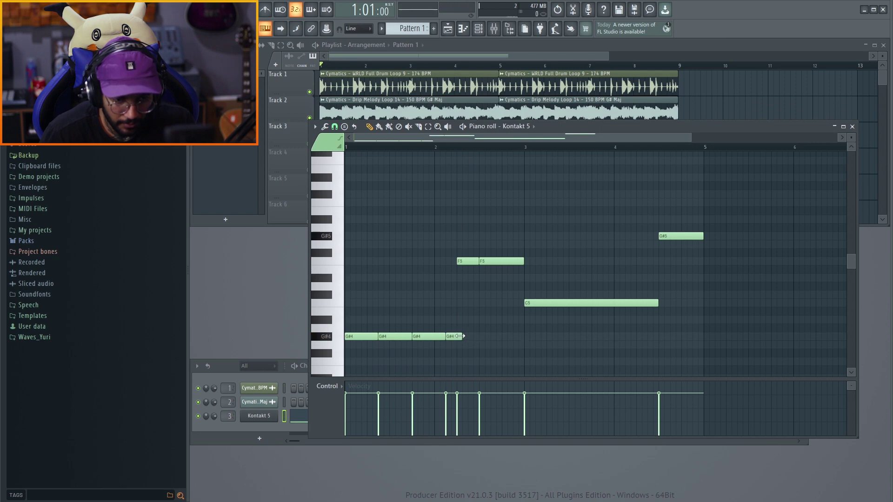
{"action": "right_click", "coordinate": [463, 261]}
{"action": "left_click_drag", "start_coordinate": [458, 337], "coordinate": [451, 234]}
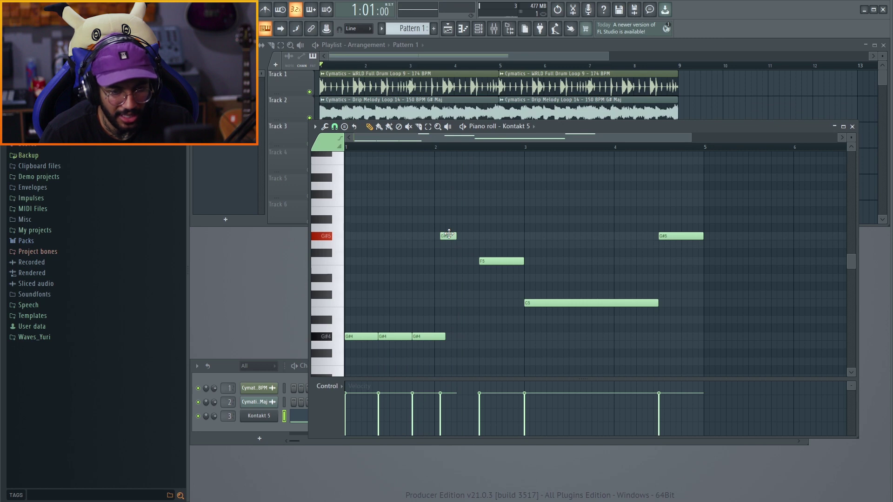
{"action": "left_click_drag", "start_coordinate": [449, 235], "coordinate": [455, 218]}
{"action": "key", "text": "space"}
{"action": "left_click", "coordinate": [462, 336]}
{"action": "left_click", "coordinate": [473, 303]}
Step: Replace the long C5 note with three back-to-back C5 notes of six steps each, starting at bar 3
{"action": "left_click_drag", "start_coordinate": [657, 303], "coordinate": [558, 303]}
{"action": "left_click", "coordinate": [560, 303]}
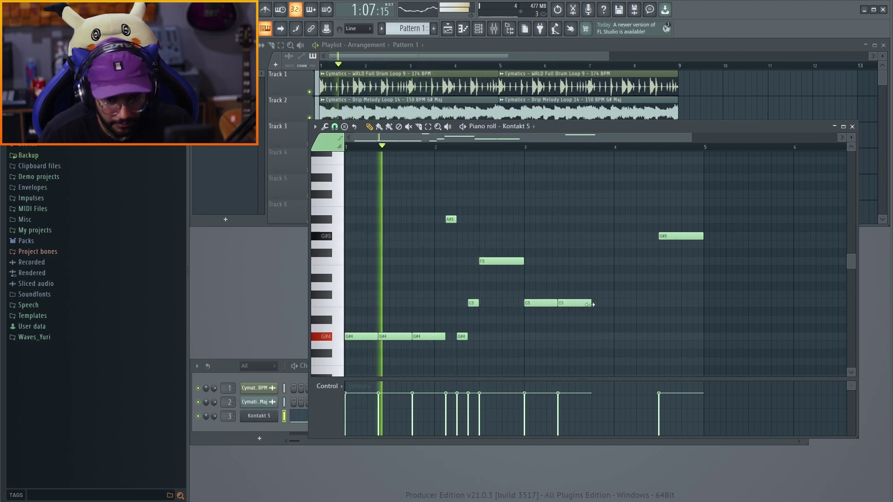
{"action": "left_click", "coordinate": [600, 304]}
{"action": "key", "text": "space"}
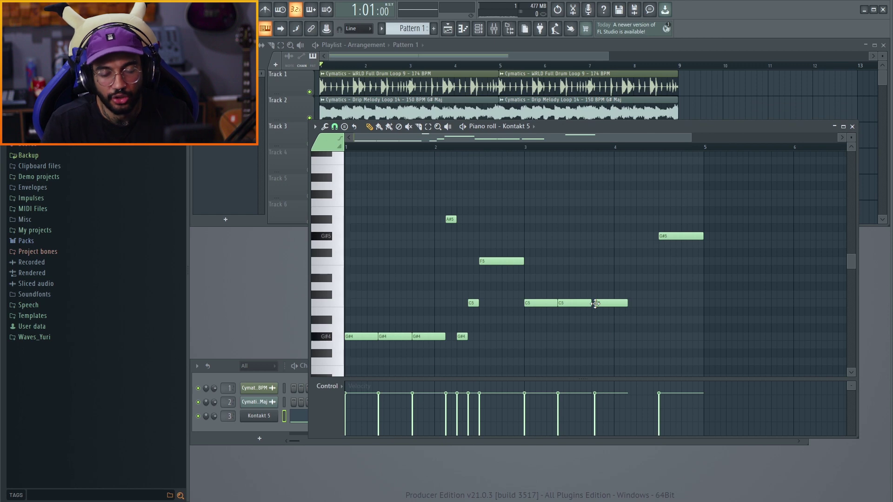
{"action": "left_click_drag", "start_coordinate": [606, 302], "coordinate": [603, 302]}
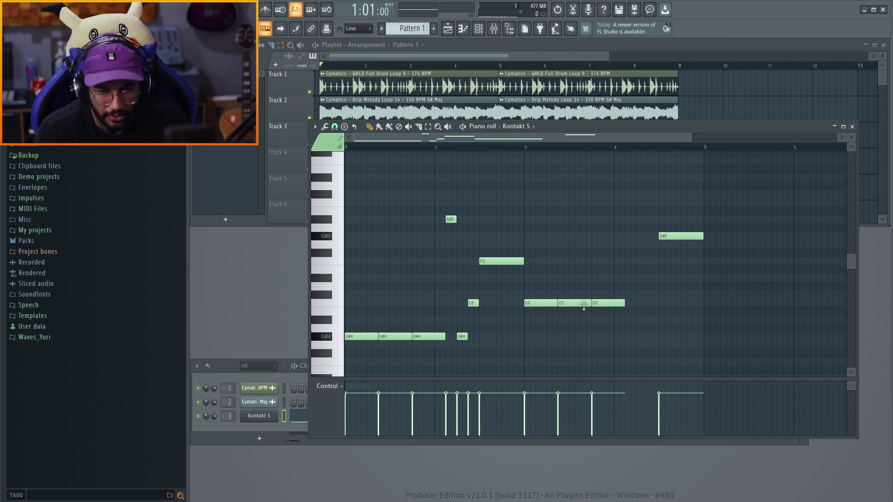
Step: Move the middle C5 note to F5 during playback and break up bars 3 and 4 with shorter F5, C5 and G#5 notes
{"action": "left_click_drag", "start_coordinate": [570, 303], "coordinate": [574, 236]}
{"action": "key", "text": "space"}
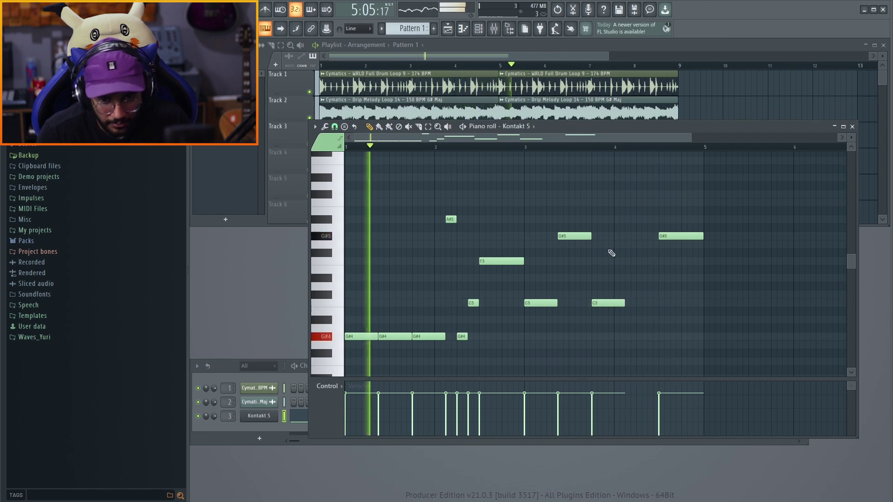
{"action": "left_click_drag", "start_coordinate": [572, 236], "coordinate": [571, 262]}
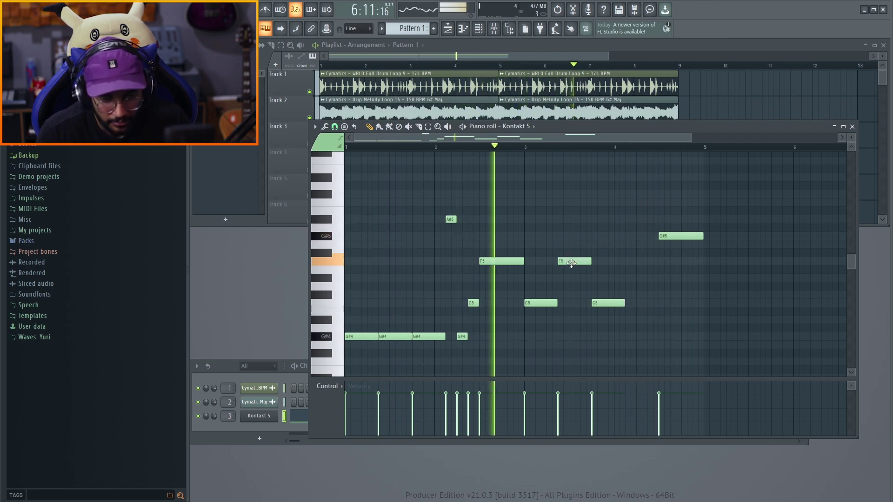
{"action": "key", "text": "space"}
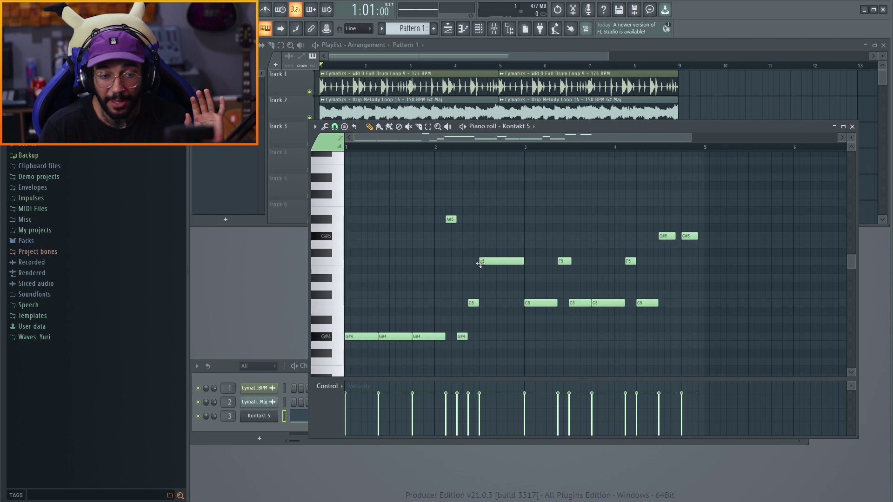
Step: Replace the first G#4 note with a shorter G#4 about five steps long at the start of the pattern
{"action": "right_click", "coordinate": [361, 337]}
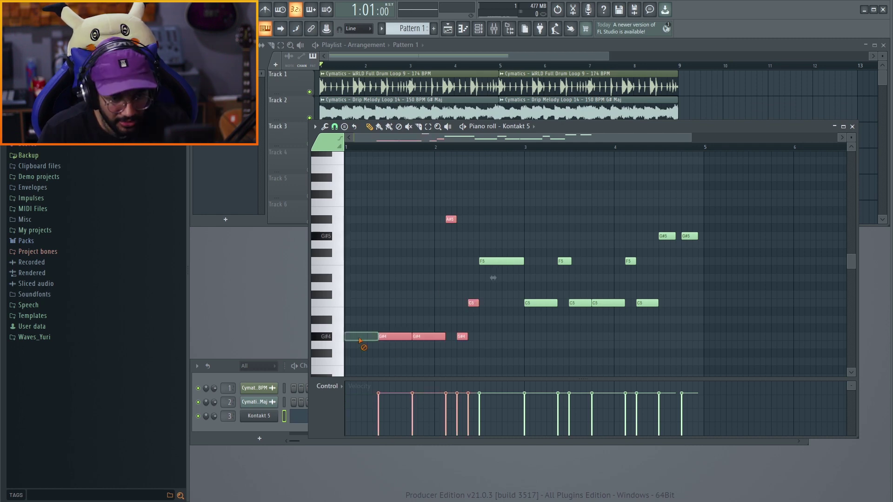
{"action": "left_click", "coordinate": [349, 336]}
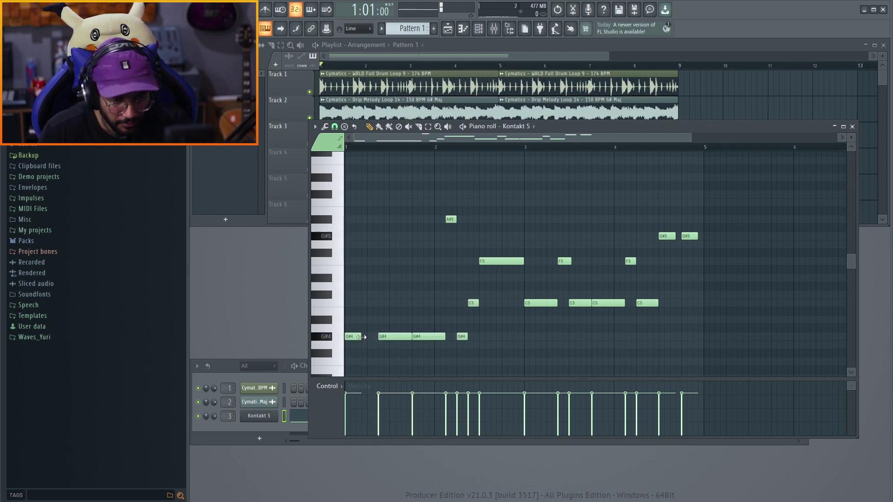
{"action": "left_click_drag", "start_coordinate": [361, 337], "coordinate": [371, 337]}
Step: Audition the opening G#4, the half-bar F5, the C5 at bar 3 and the first G#5, then close the piano roll
{"action": "left_click", "coordinate": [365, 337]}
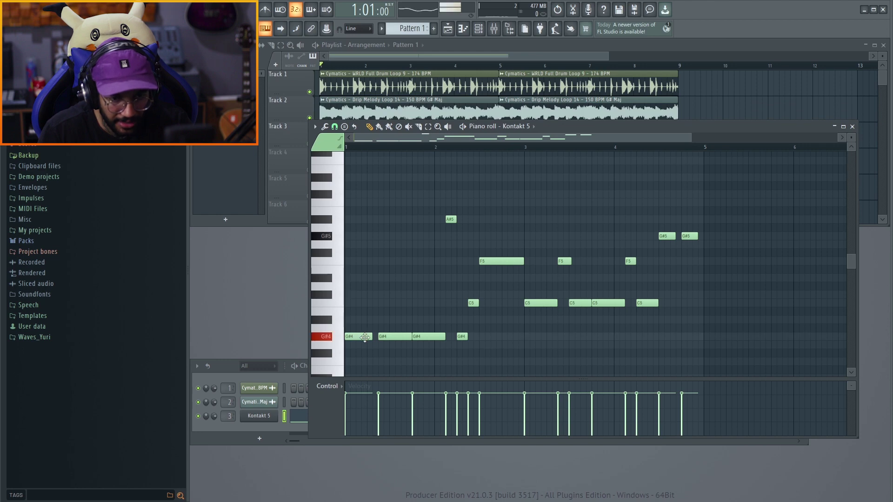
{"action": "left_click", "coordinate": [482, 259]}
{"action": "left_click", "coordinate": [534, 305]}
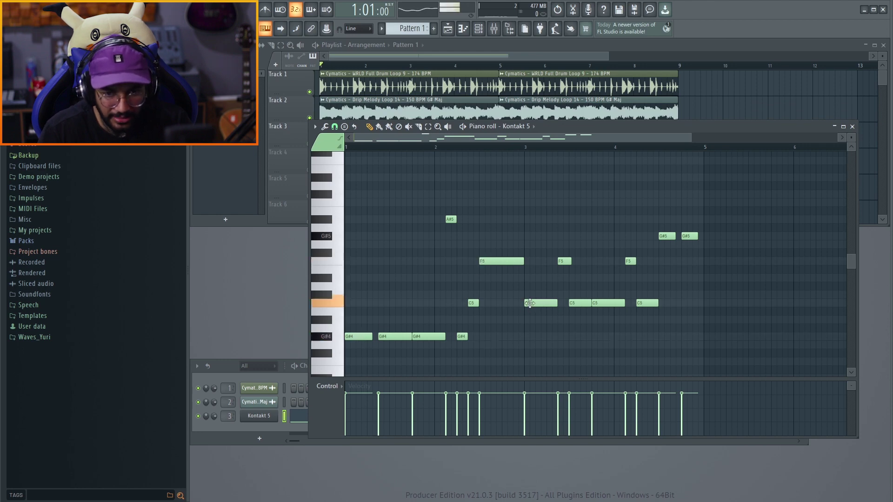
{"action": "left_click", "coordinate": [663, 236]}
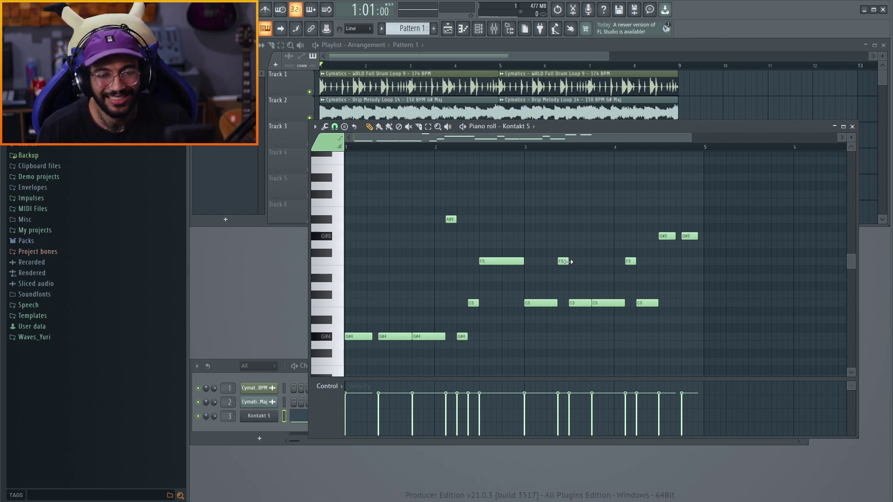
{"action": "left_click", "coordinate": [851, 127]}
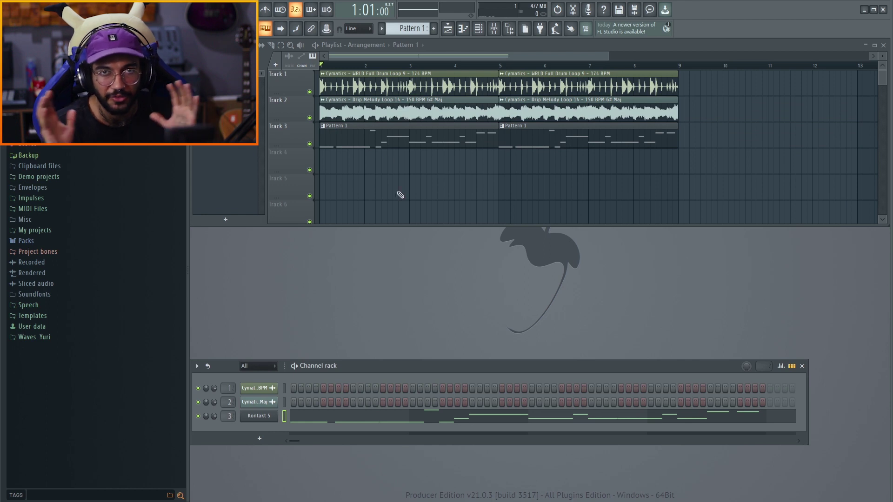